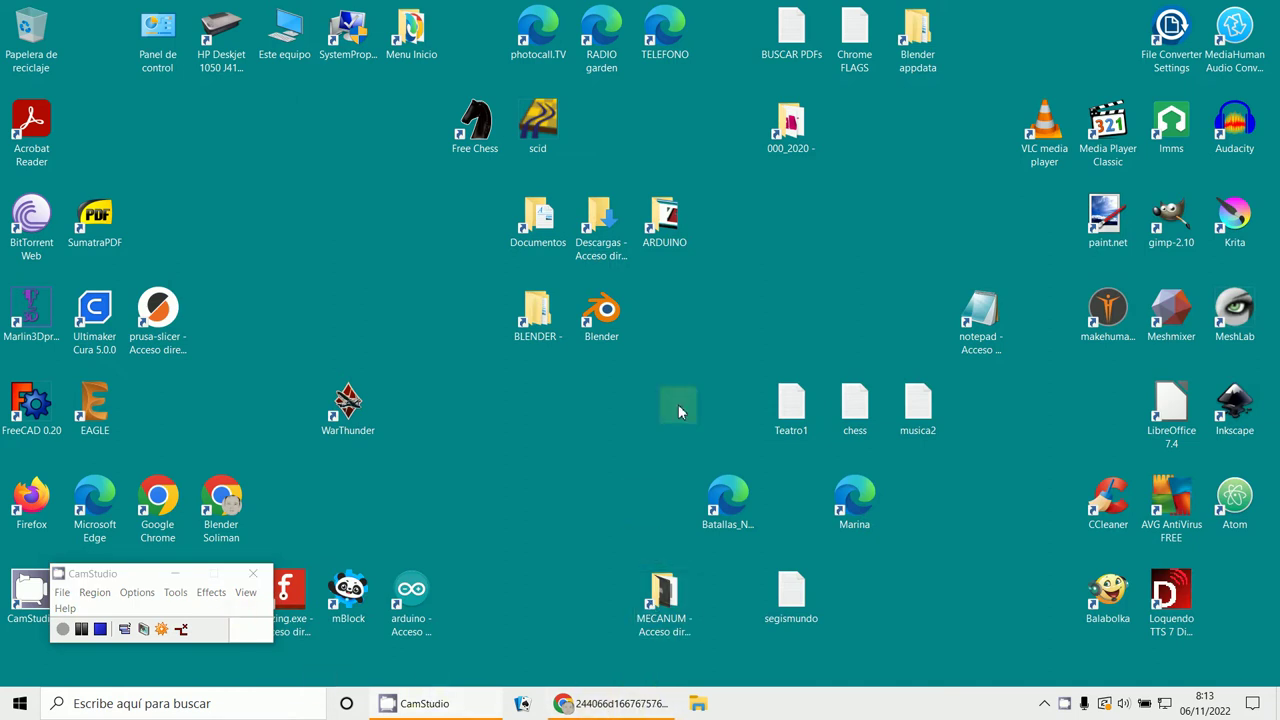
Launch Blender from the desktop and dismiss the splash screen to reach the default cube scene.
{"action": "left_click", "coordinate": [622, 320]}
{"action": "double_click", "coordinate": [622, 320]}
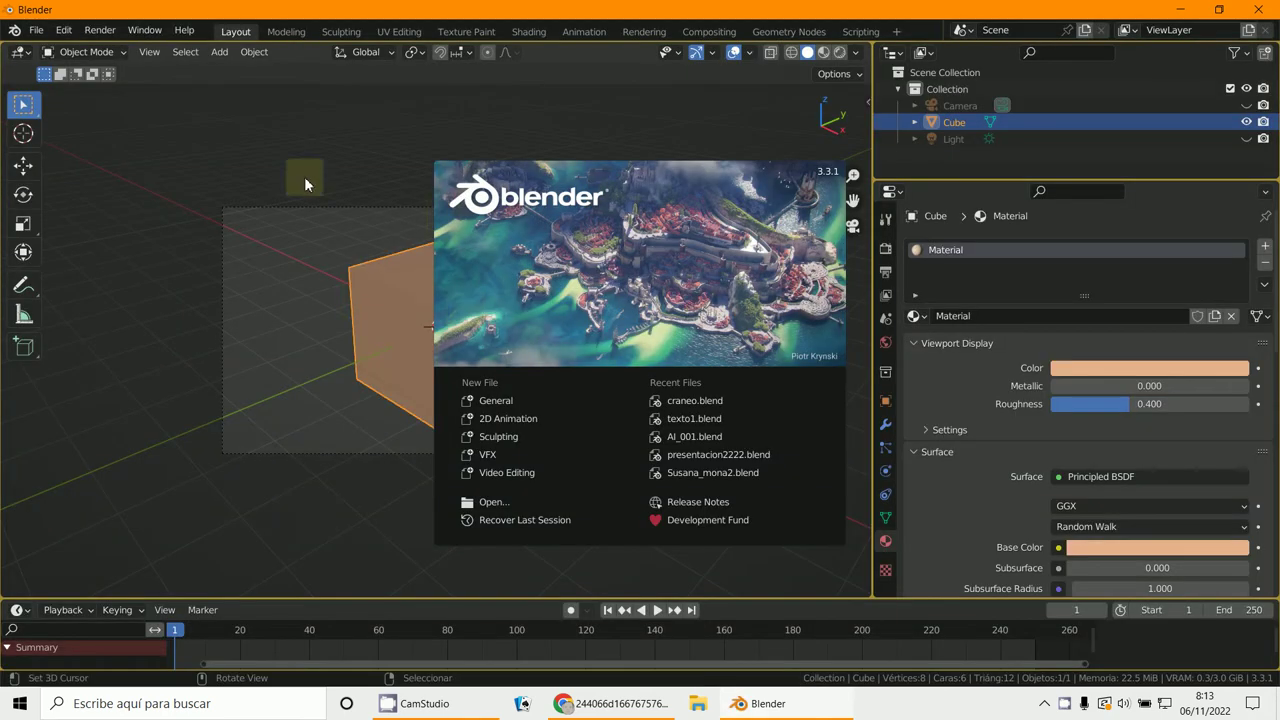
{"action": "left_click", "coordinate": [306, 180]}
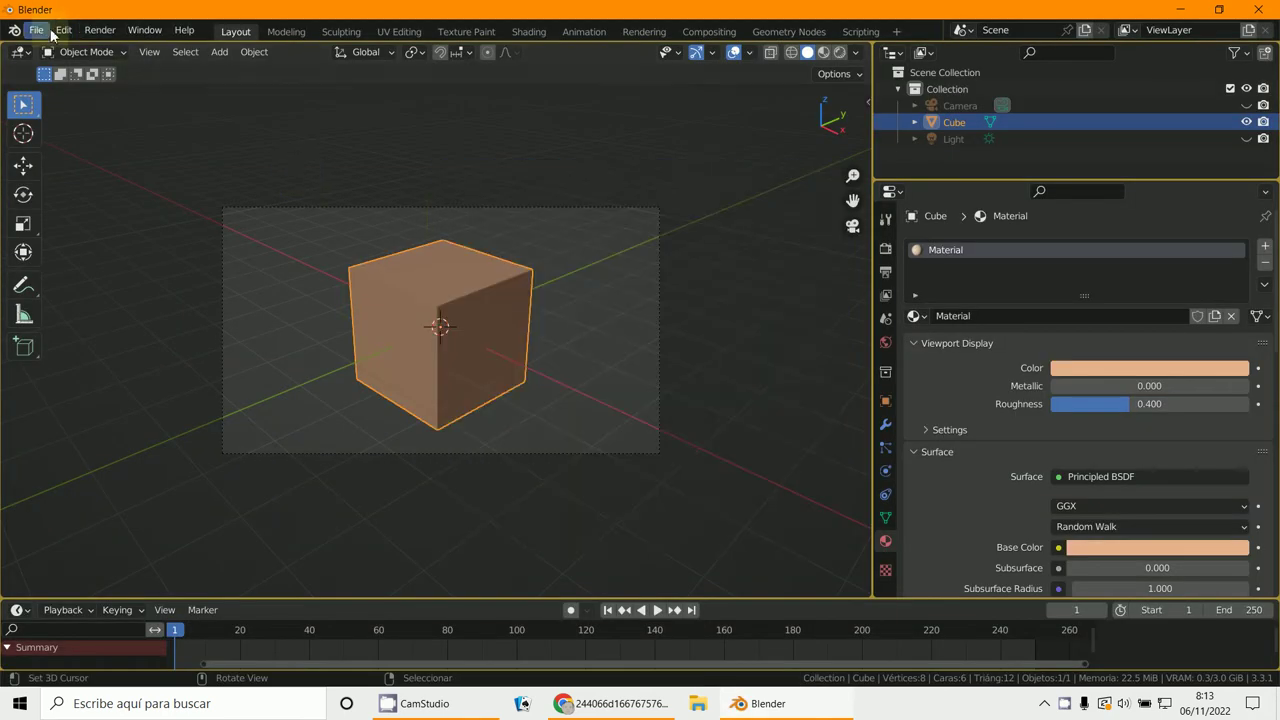
Open the Keymap section of the Blender preferences.
{"action": "left_click", "coordinate": [61, 30]}
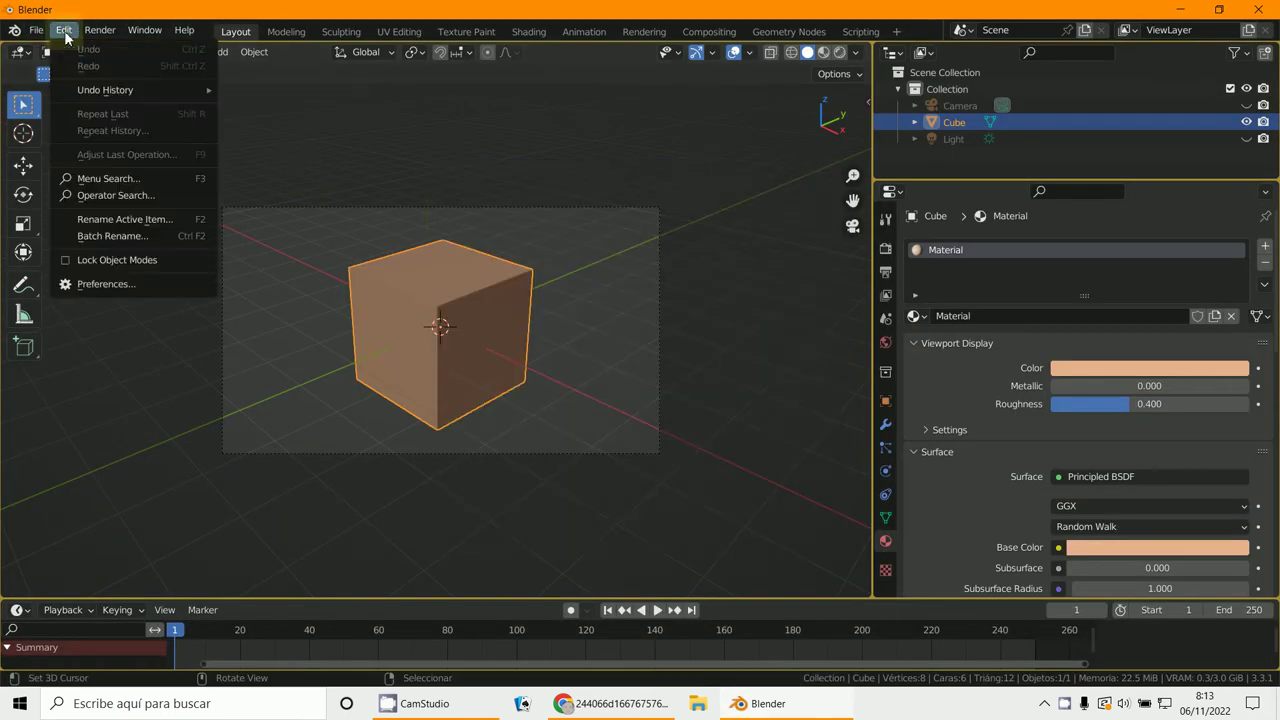
{"action": "left_click", "coordinate": [89, 284]}
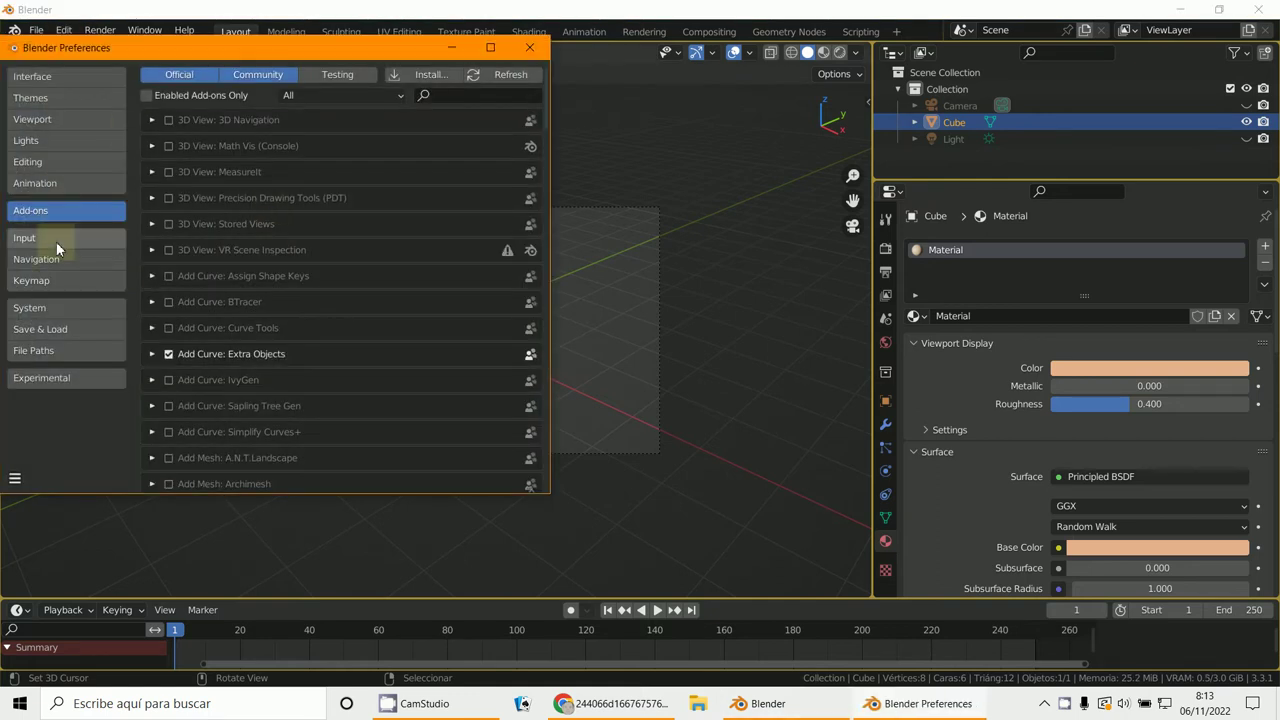
{"action": "left_click", "coordinate": [61, 286]}
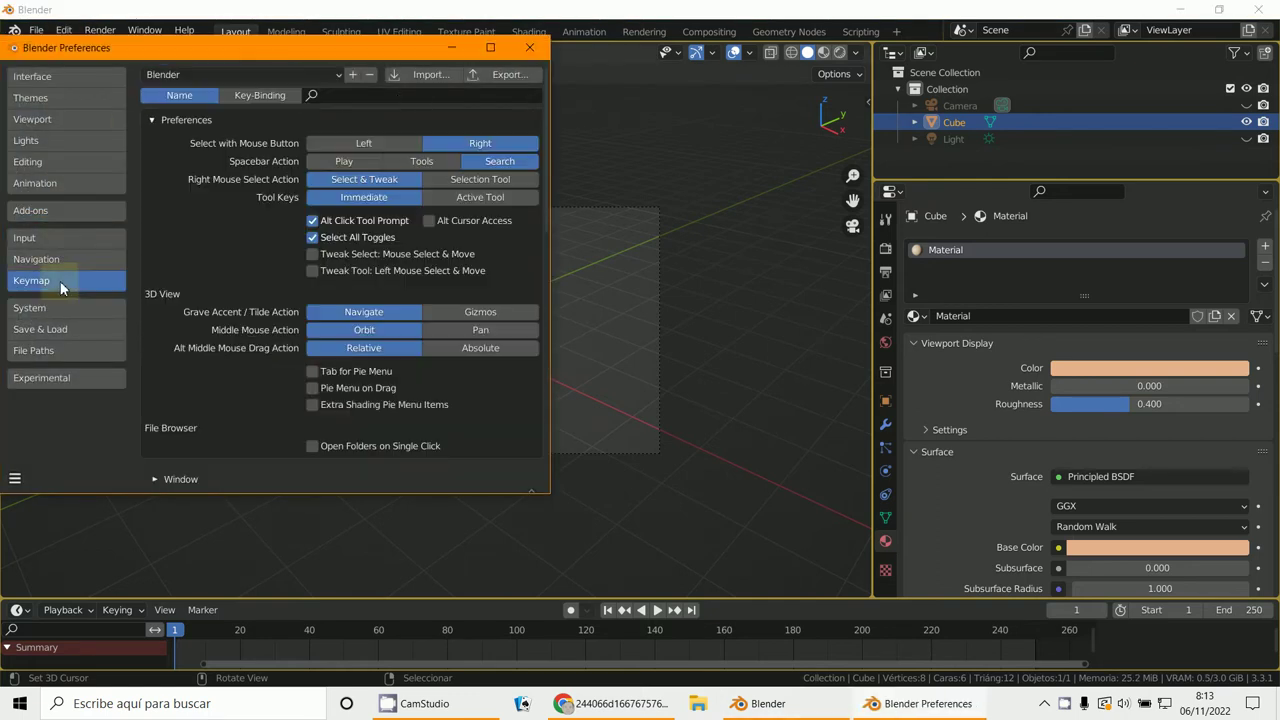
Set the keymap search to Key-Binding mode and filter the shortcuts by C.
{"action": "left_click", "coordinate": [255, 96]}
{"action": "scroll", "coordinate": [399, 264], "scroll_direction": "down", "scroll_amount": 7}
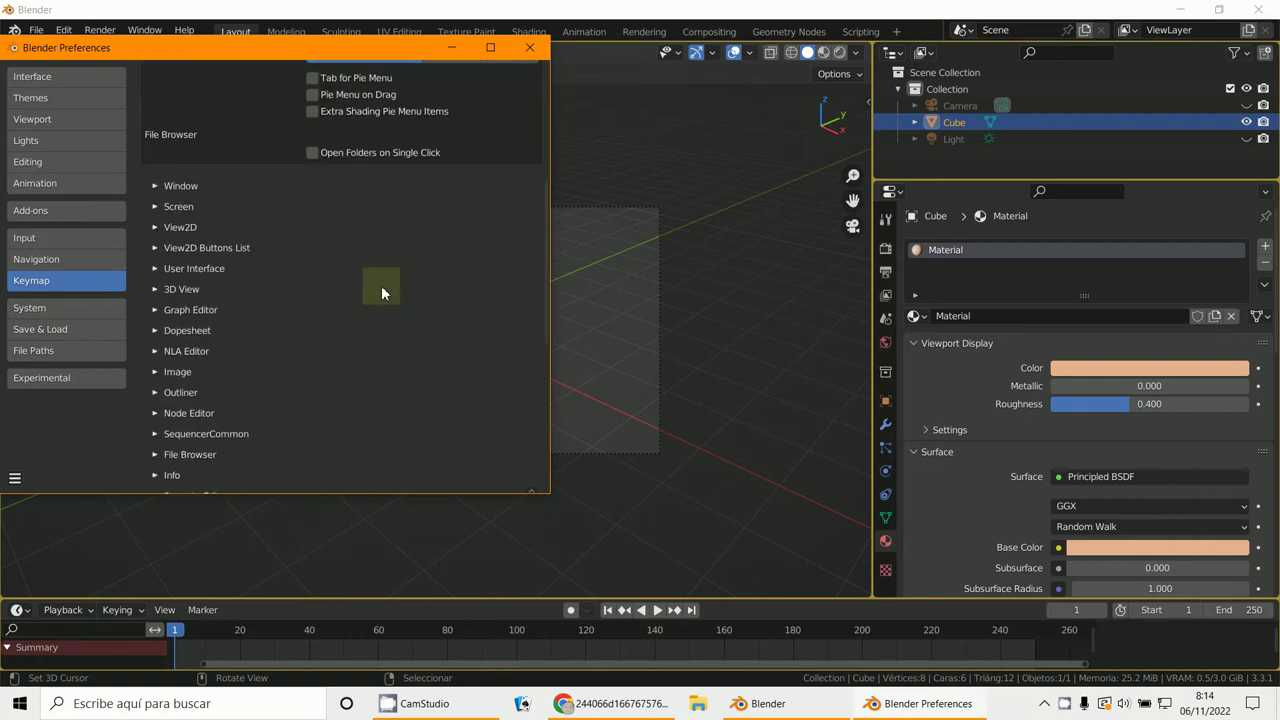
{"action": "scroll", "coordinate": [243, 276], "scroll_direction": "down", "scroll_amount": 5}
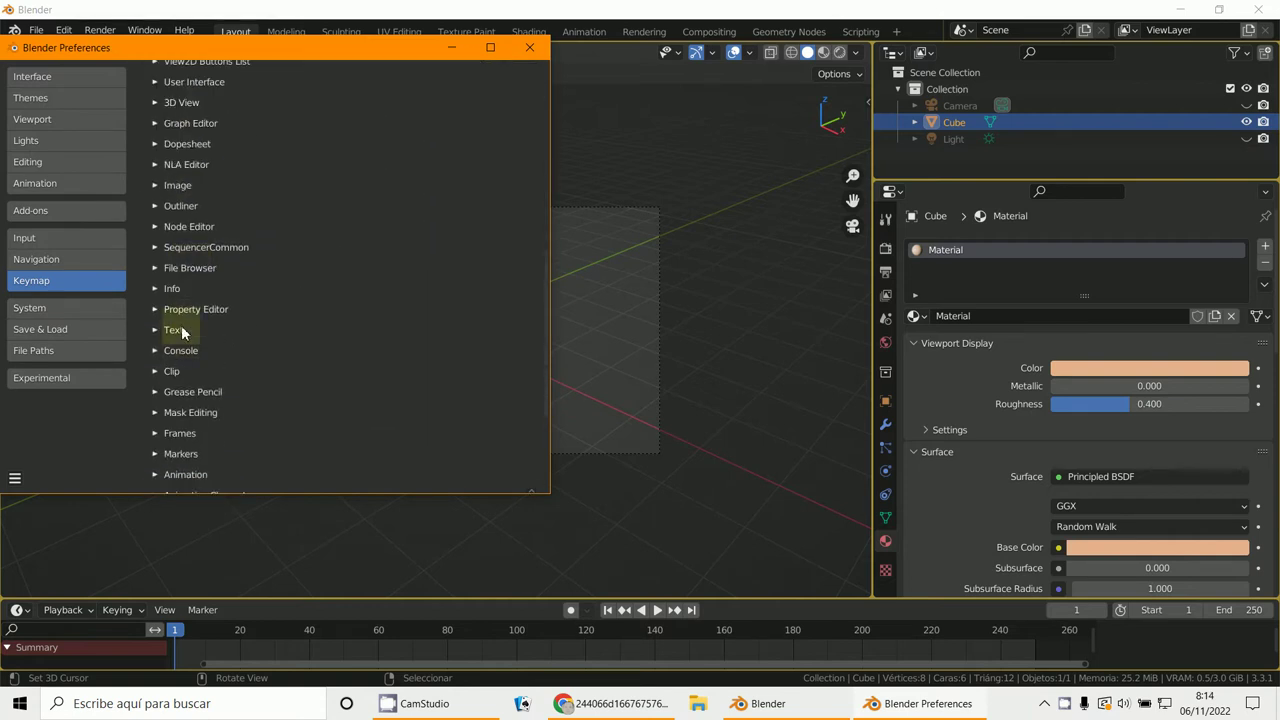
{"action": "scroll", "coordinate": [168, 290], "scroll_direction": "up", "scroll_amount": 2}
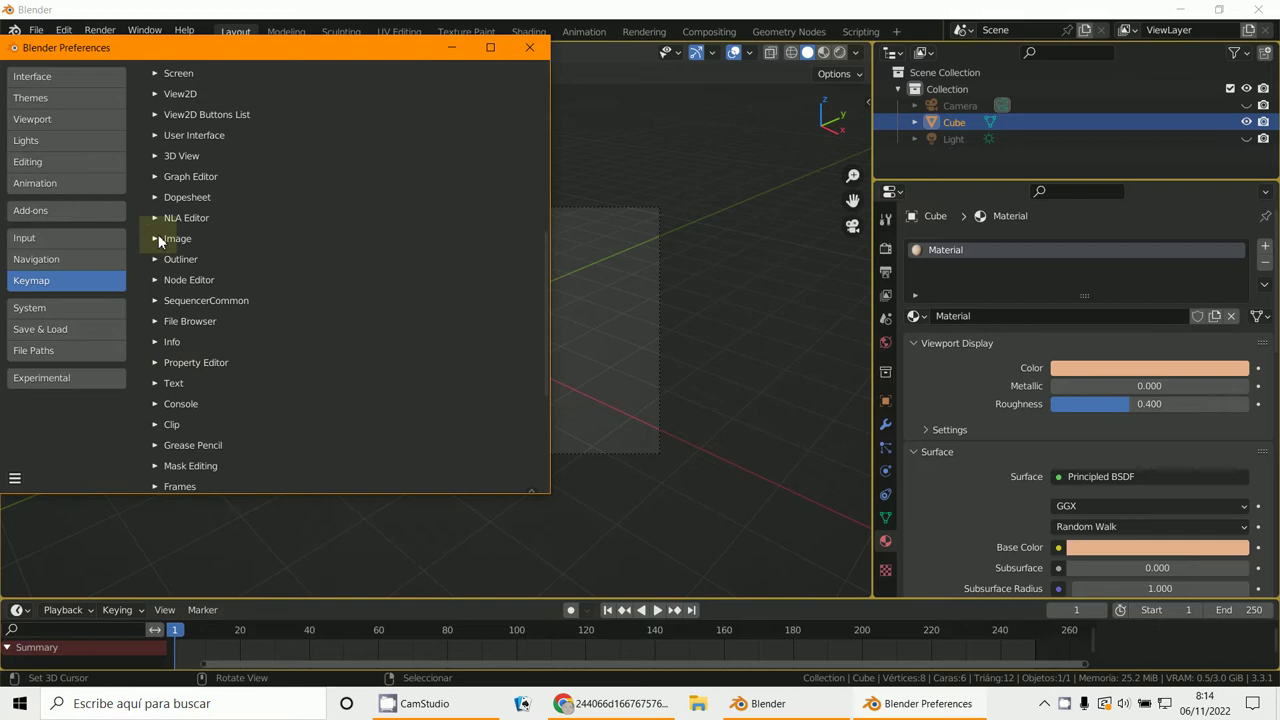
{"action": "scroll", "coordinate": [165, 245], "scroll_direction": "up", "scroll_amount": 3}
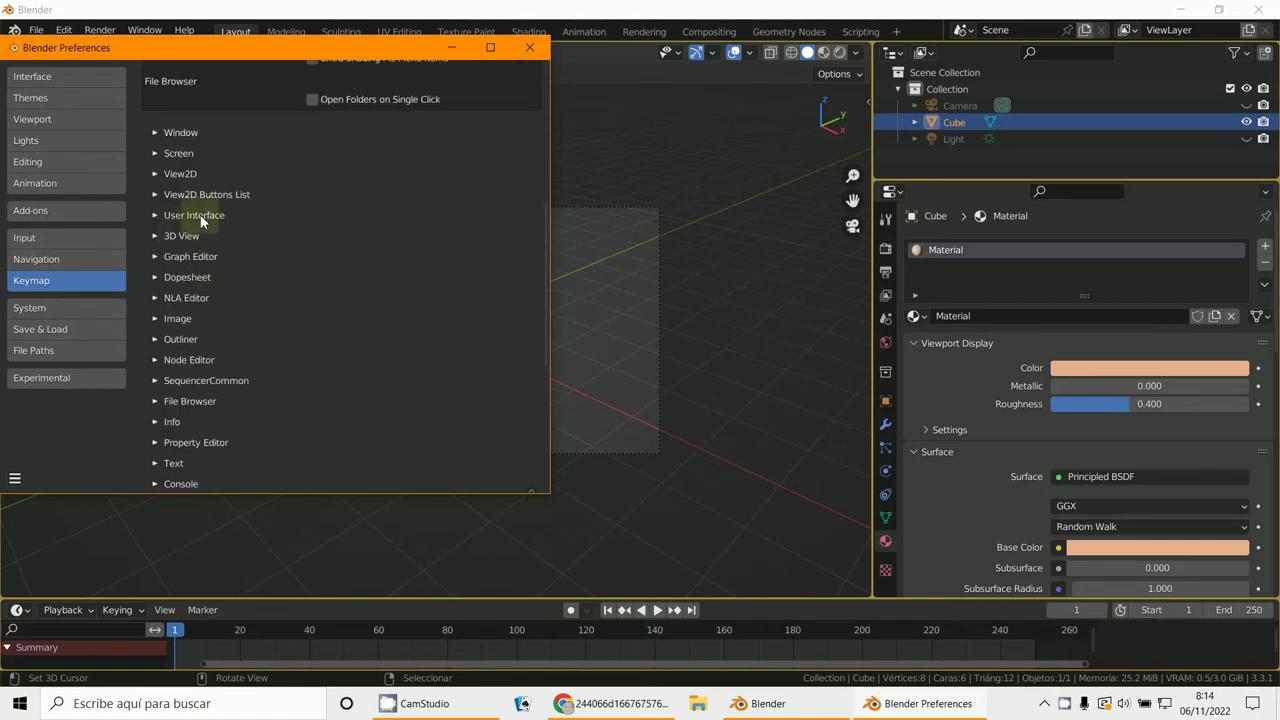
{"action": "scroll", "coordinate": [200, 250], "scroll_direction": "up", "scroll_amount": 6}
{"action": "scroll", "coordinate": [330, 250], "scroll_direction": "up", "scroll_amount": 6}
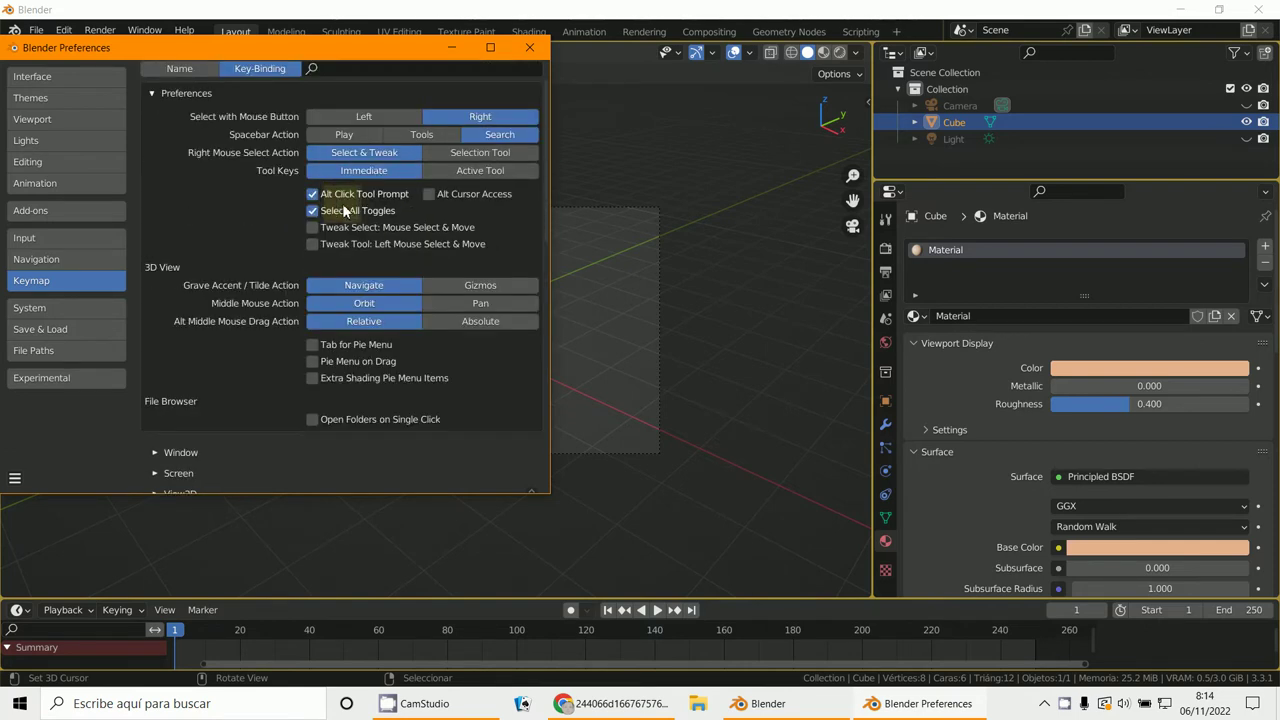
{"action": "left_click", "coordinate": [350, 97]}
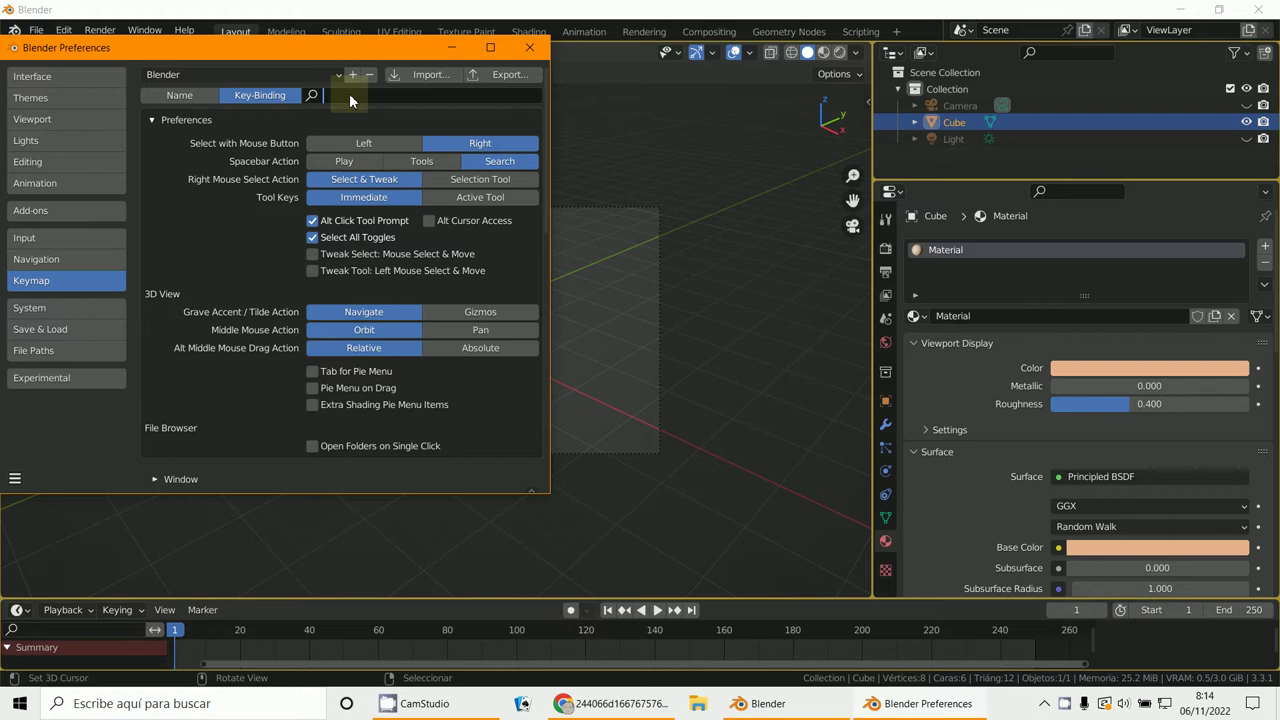
{"action": "type", "text": "c"}
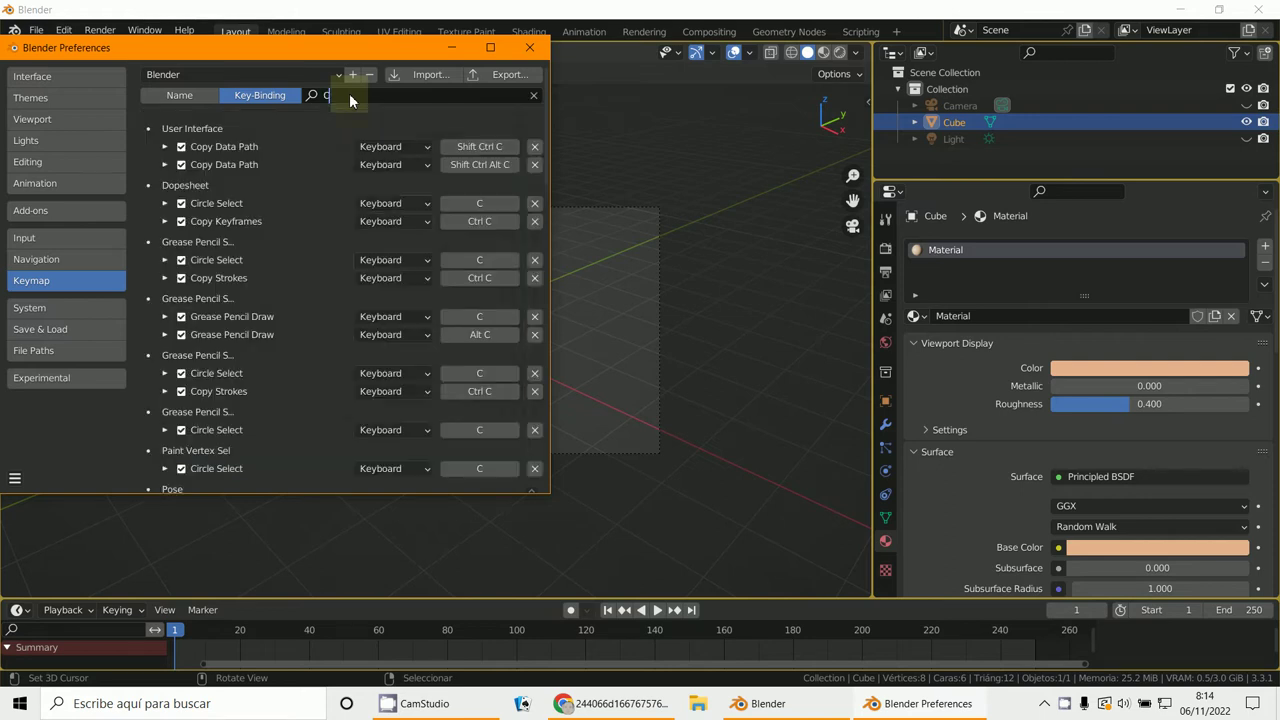
Move and enlarge the Preferences window, and review the listed shortcuts that use C.
{"action": "left_click_drag", "start_coordinate": [415, 51], "coordinate": [601, 54]}
{"action": "left_click_drag", "start_coordinate": [738, 346], "coordinate": [930, 347]}
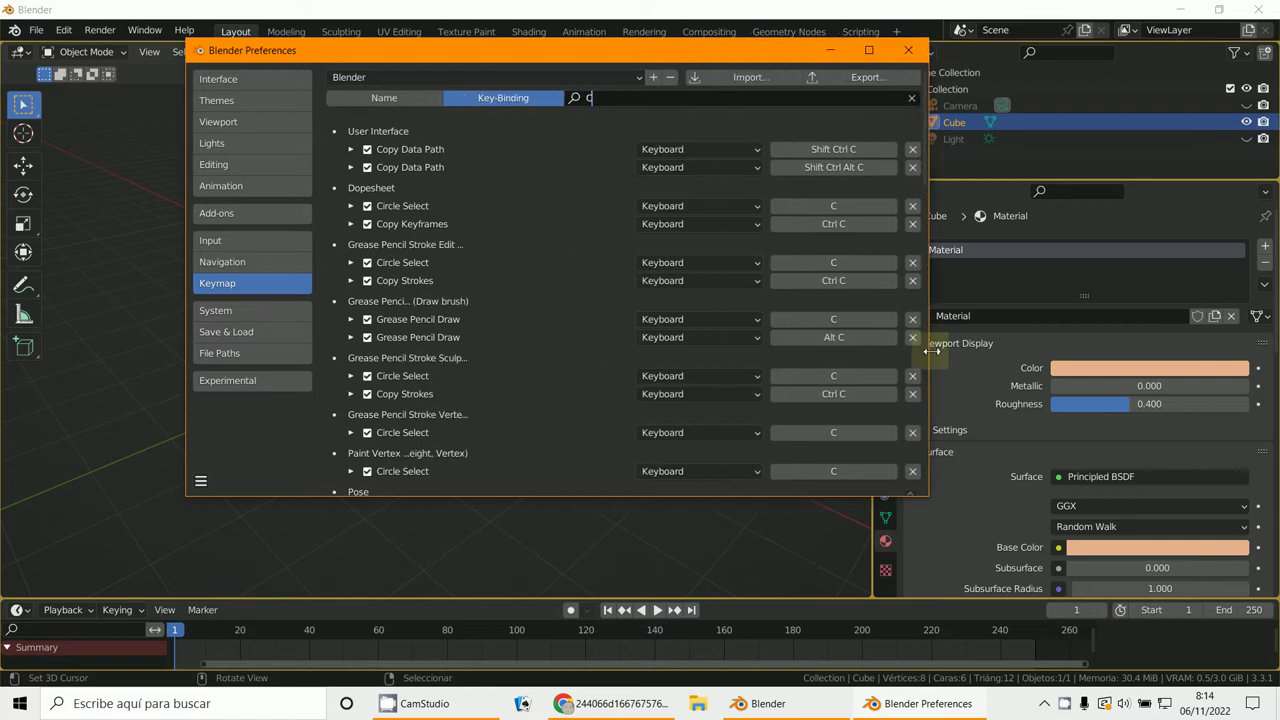
{"action": "left_click_drag", "start_coordinate": [643, 497], "coordinate": [640, 628]}
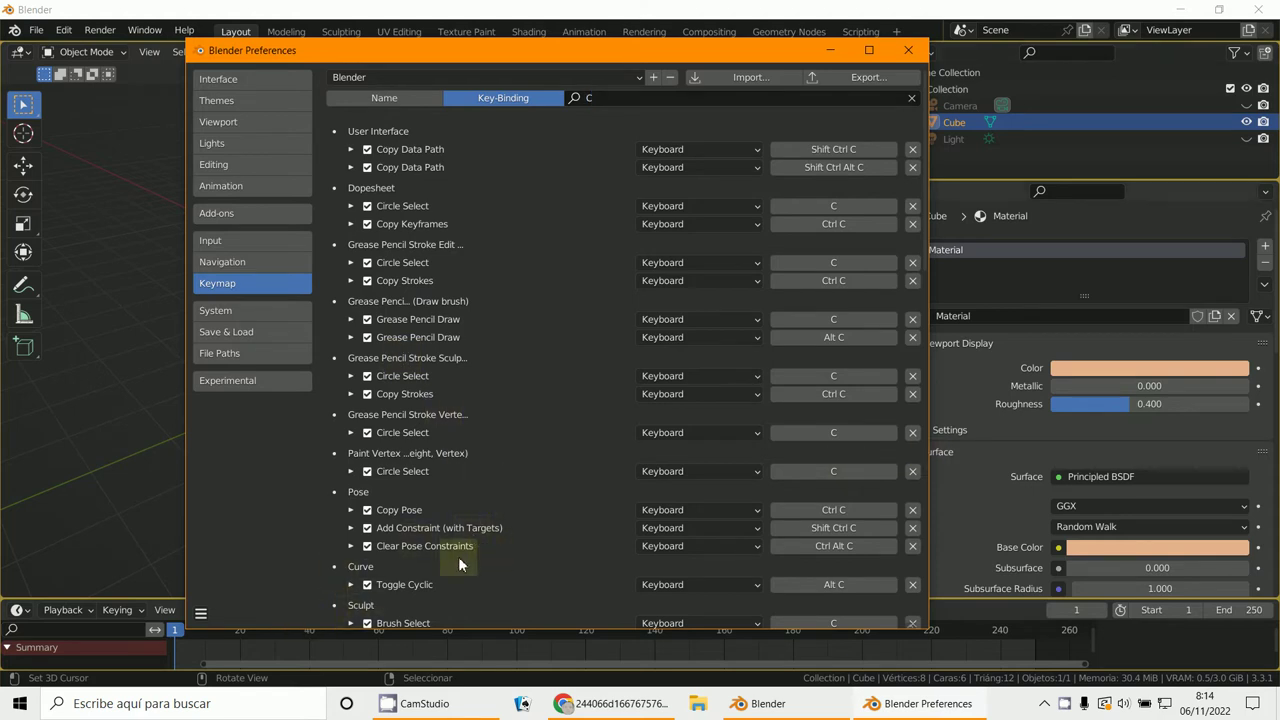
{"action": "scroll", "coordinate": [438, 577], "scroll_direction": "down", "scroll_amount": 5}
{"action": "scroll", "coordinate": [438, 577], "scroll_direction": "down", "scroll_amount": 2}
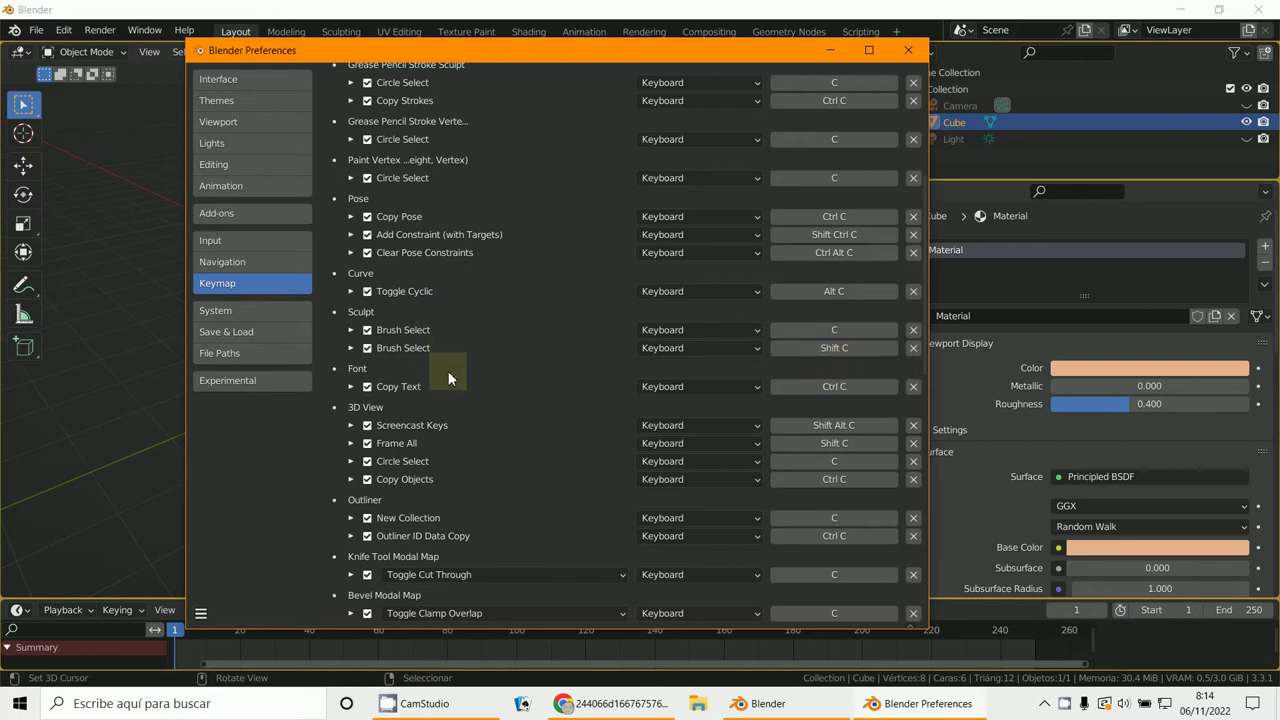
Minimise the Preferences window and switch the cube from Object Mode to Sculpt Mode.
{"action": "left_click", "coordinate": [38, 468]}
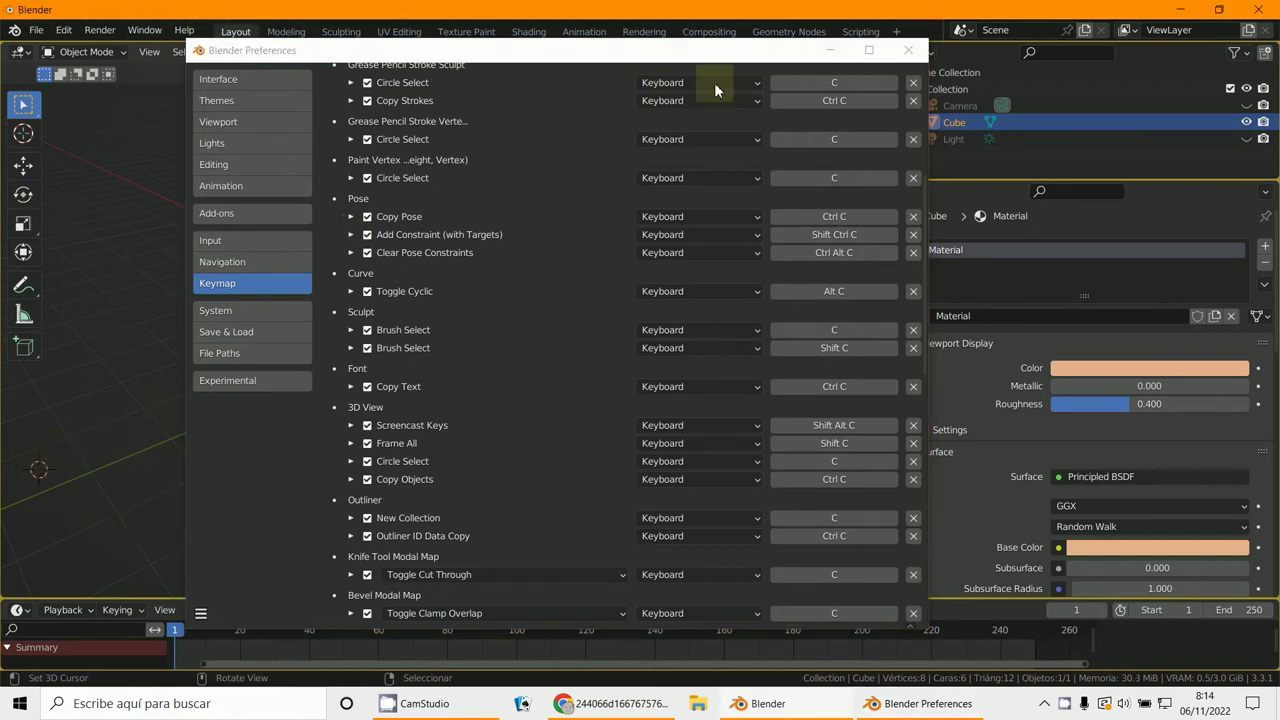
{"action": "left_click", "coordinate": [830, 50]}
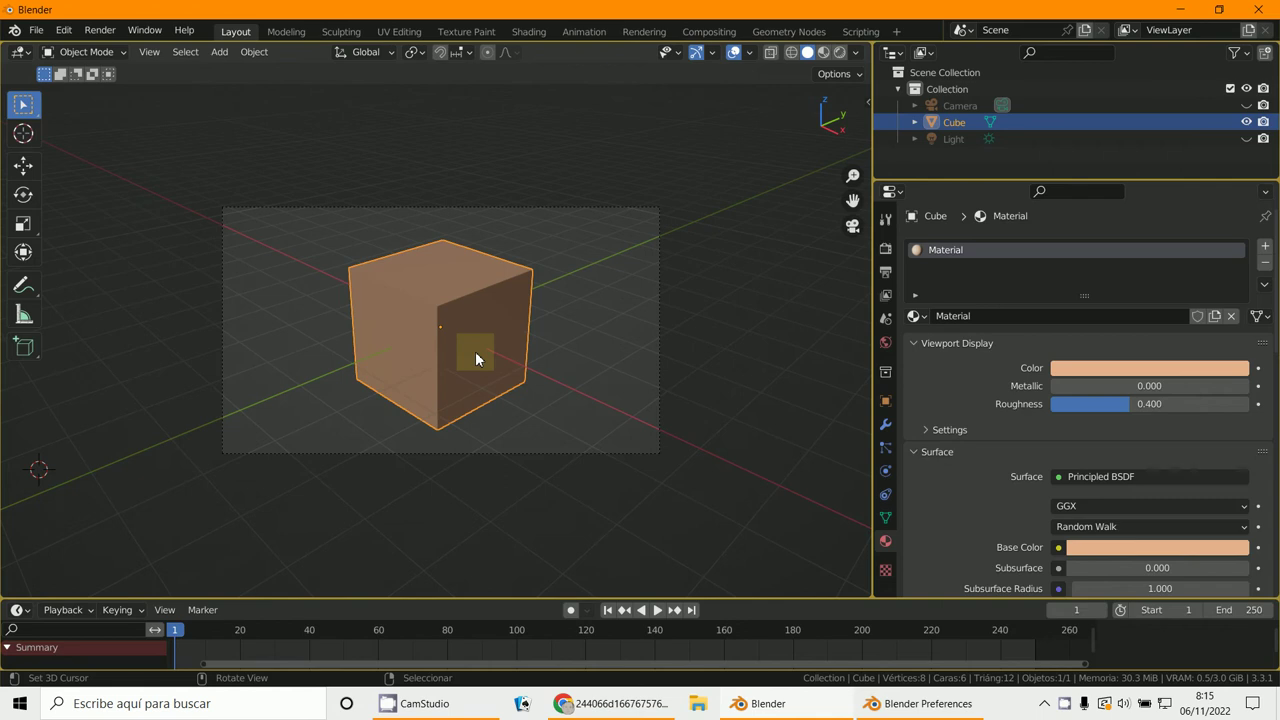
{"action": "key", "text": "m"}
{"action": "left_click", "coordinate": [78, 54]}
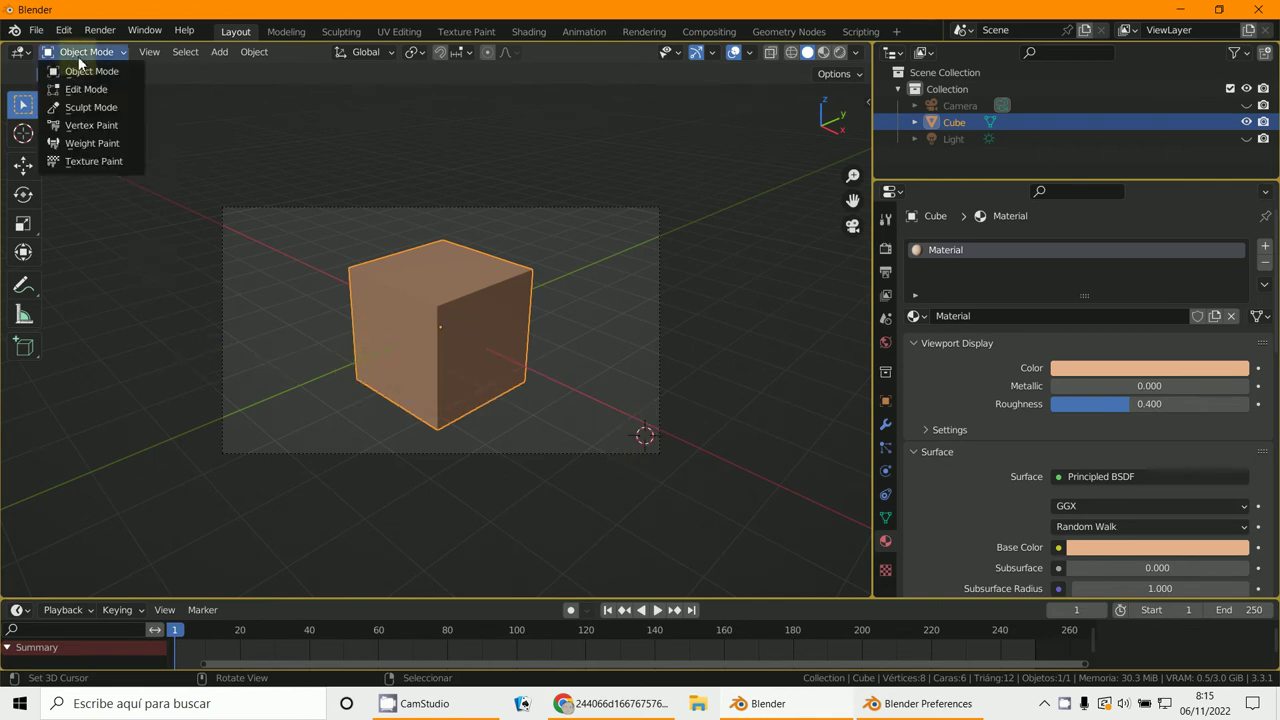
{"action": "left_click", "coordinate": [91, 107]}
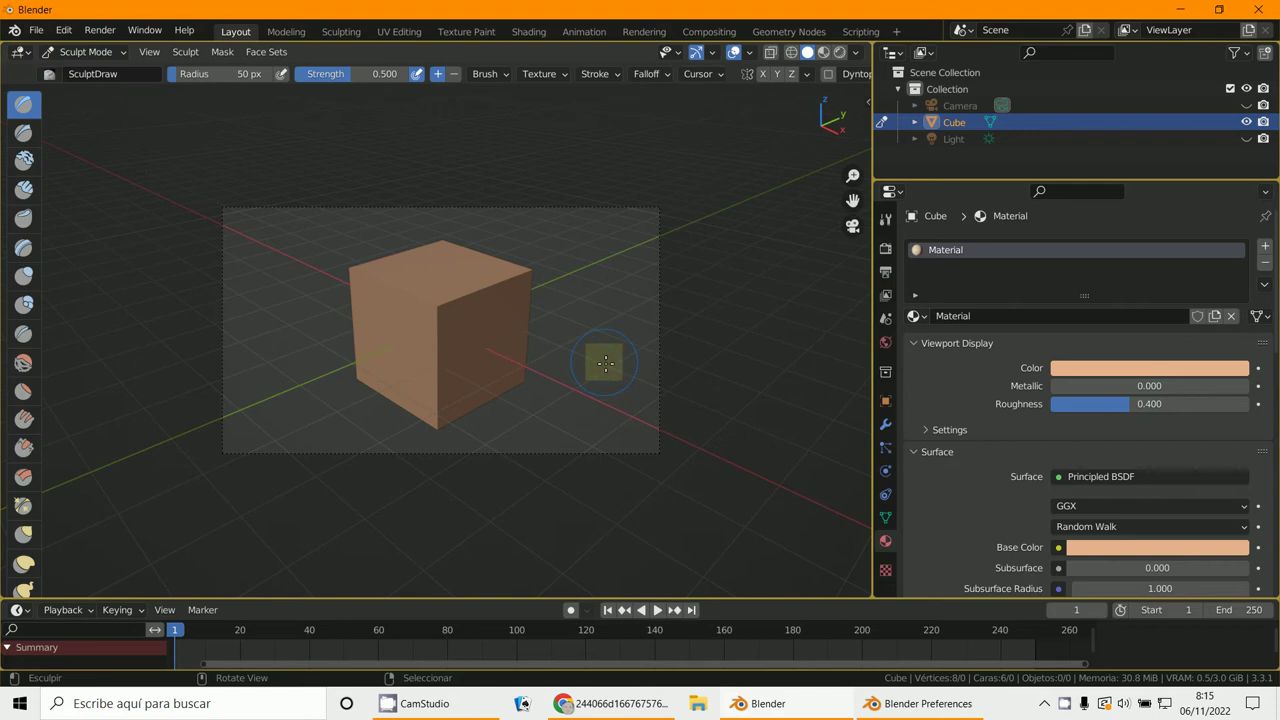
Activate the Mask brush by its shortcut and move the cube slightly in the viewport.
{"action": "key", "text": "m"}
{"action": "key", "text": "g"}
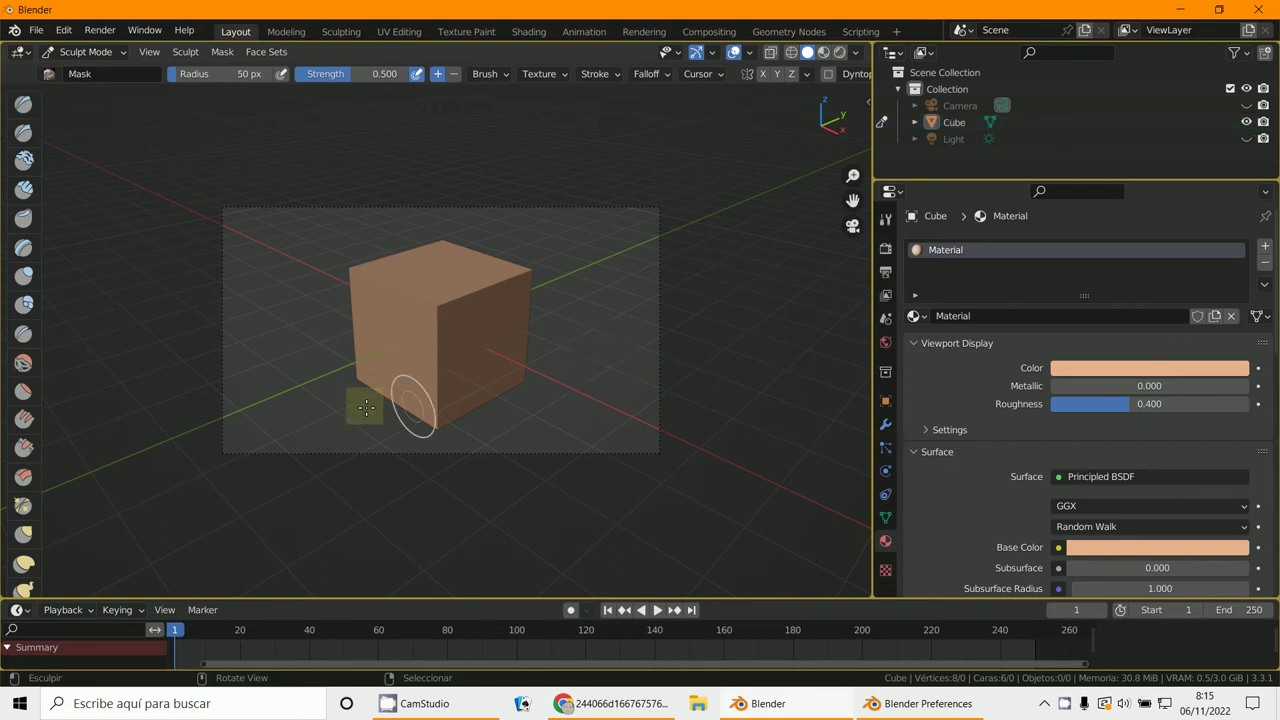
{"action": "left_click", "coordinate": [120, 391]}
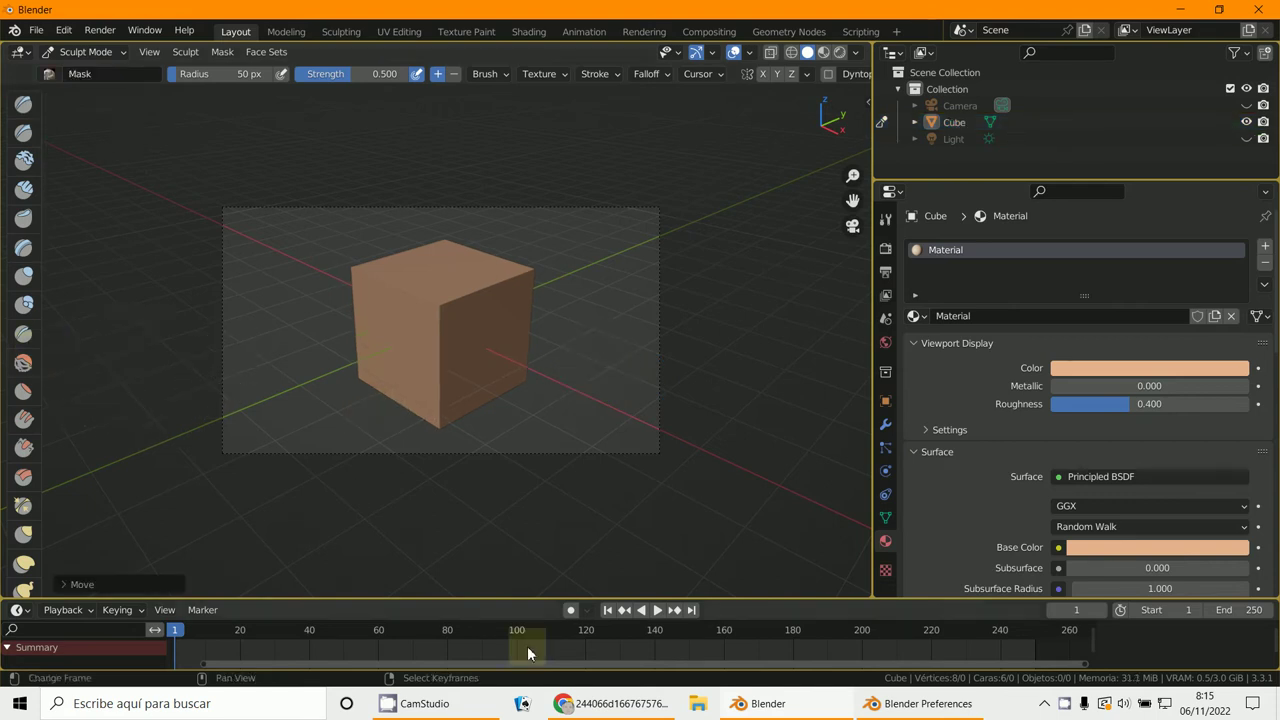
Bring back the Preferences window and examine the shortcuts assigned to C across the editors and modes.
{"action": "left_click", "coordinate": [910, 716]}
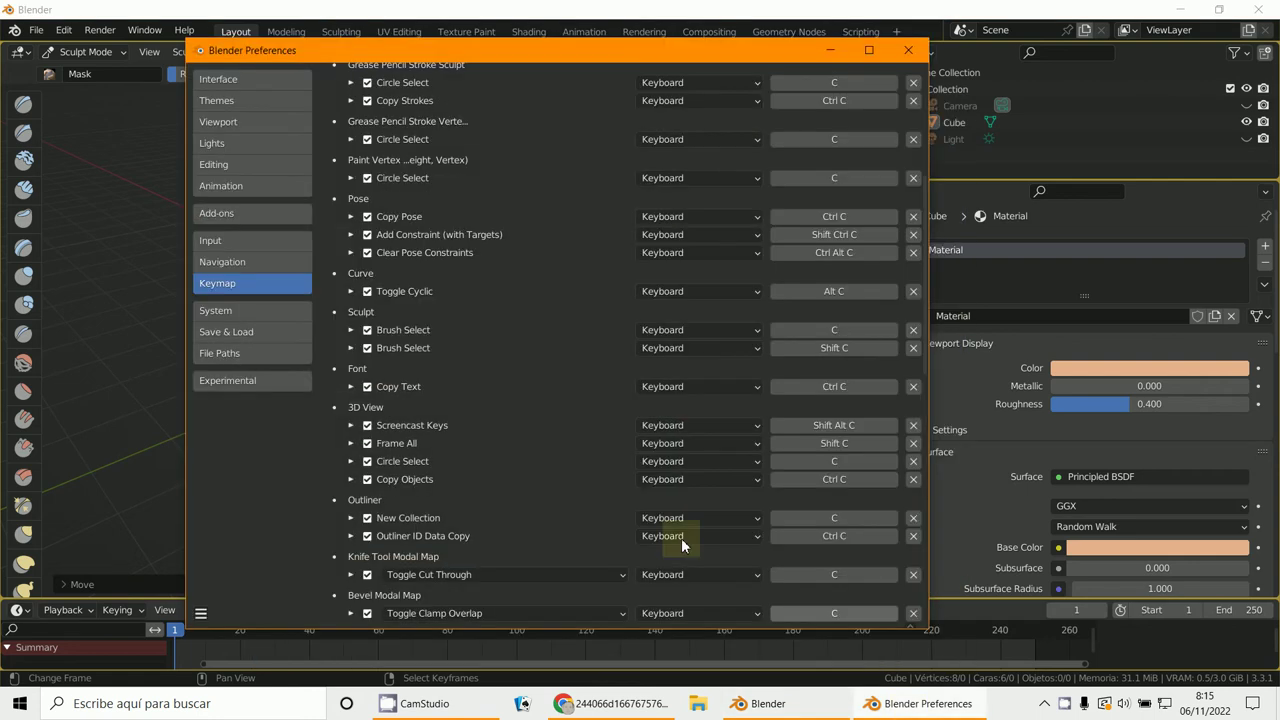
{"action": "scroll", "coordinate": [516, 469], "scroll_direction": "up", "scroll_amount": 3}
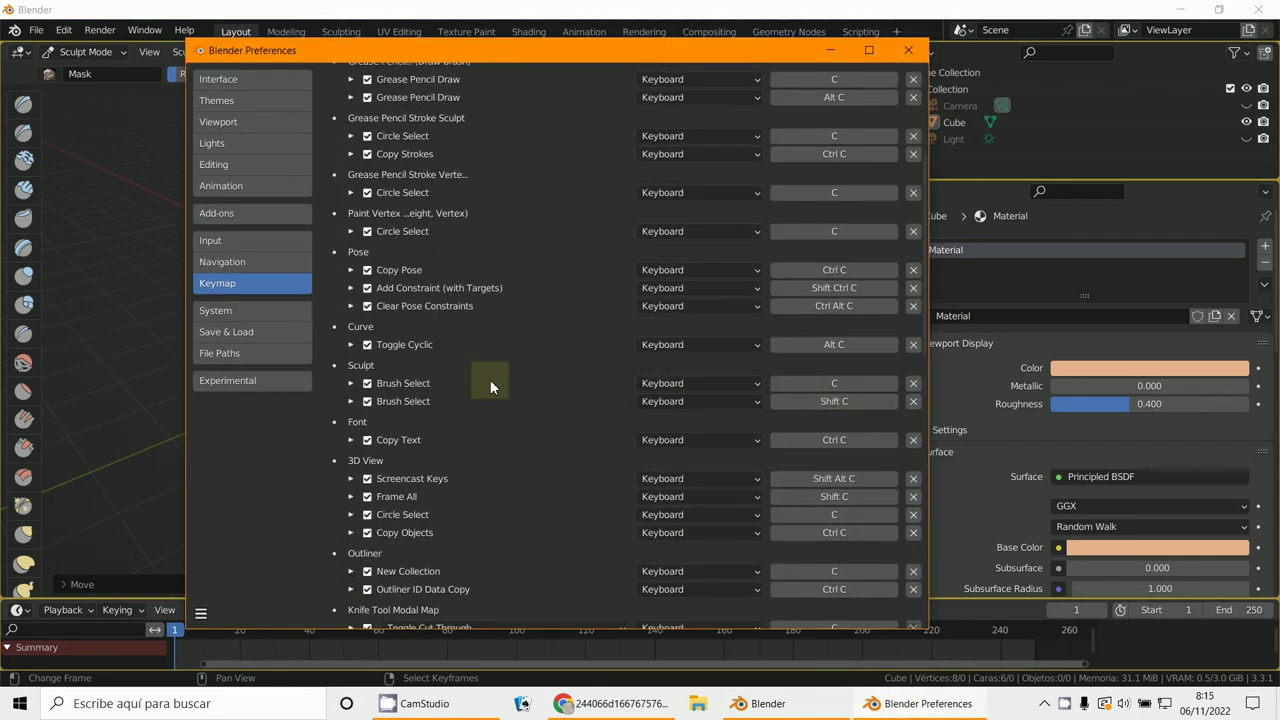
{"action": "scroll", "coordinate": [486, 385], "scroll_direction": "up", "scroll_amount": 4}
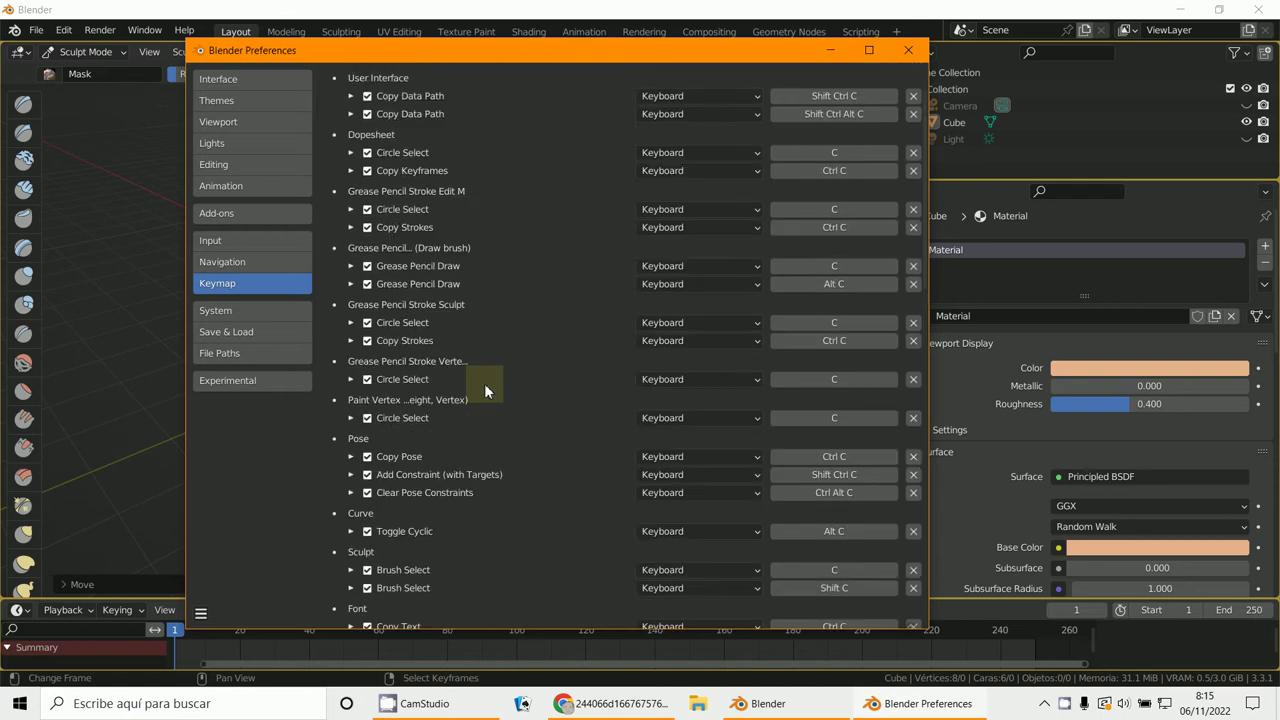
{"action": "scroll", "coordinate": [485, 390], "scroll_direction": "down", "scroll_amount": 11}
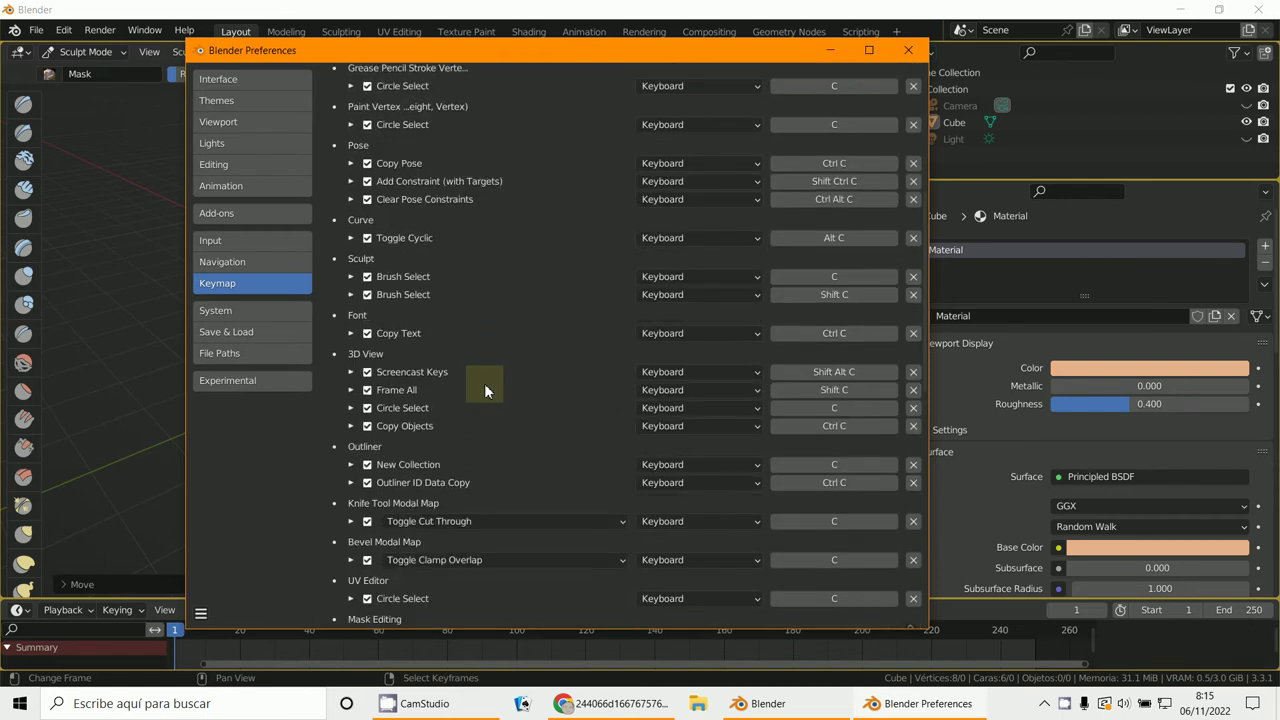
{"action": "scroll", "coordinate": [486, 388], "scroll_direction": "down", "scroll_amount": 7}
{"action": "scroll", "coordinate": [490, 388], "scroll_direction": "up", "scroll_amount": 20}
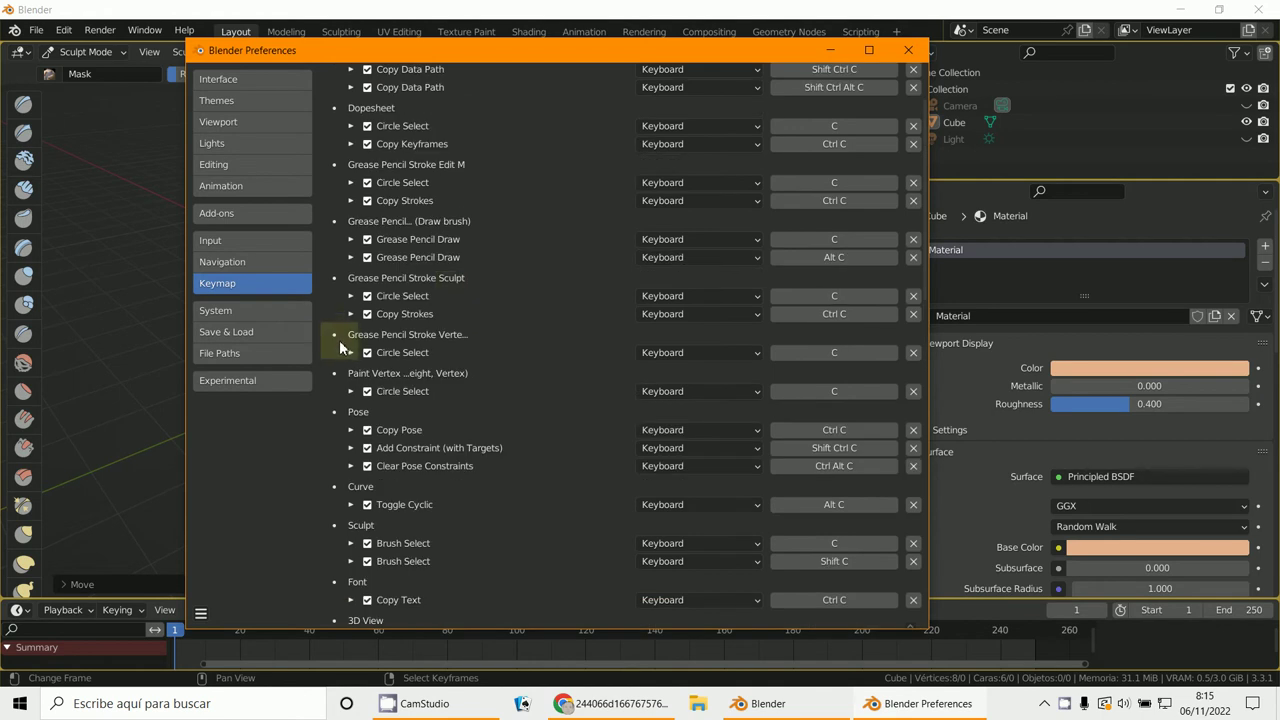
Expand the Circle Select shortcut under Grease Pencil Stroke Vertex to inspect its settings, and close the Preferences window.
{"action": "left_click", "coordinate": [348, 352]}
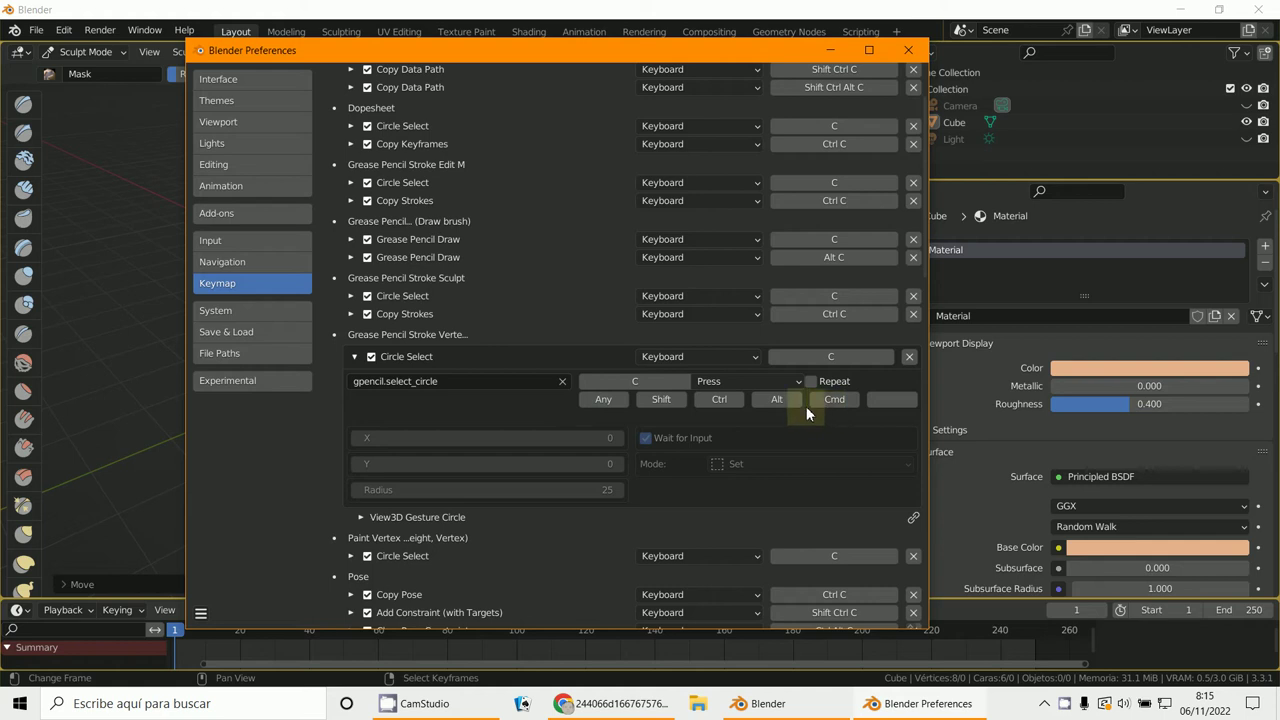
{"action": "scroll", "coordinate": [721, 385], "scroll_direction": "up", "scroll_amount": 1}
{"action": "left_click", "coordinate": [721, 385]}
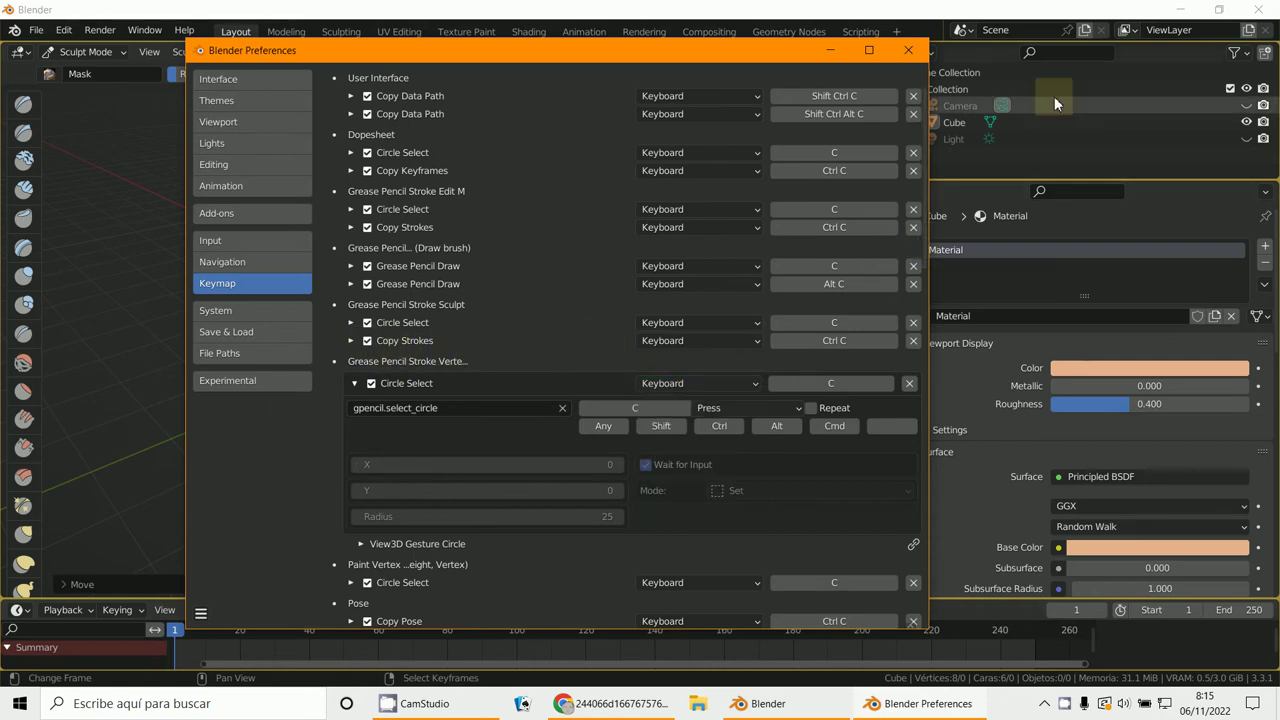
{"action": "left_click", "coordinate": [908, 50]}
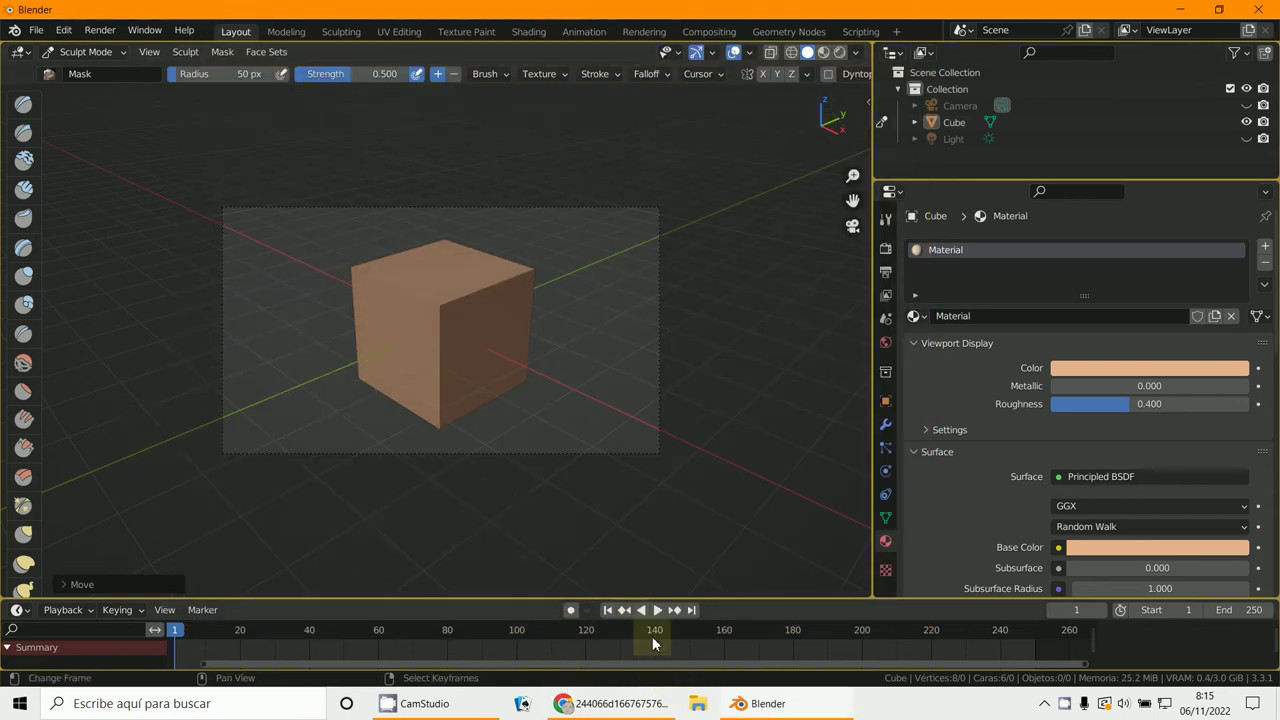
Check the annotated shortcut image in Chrome, and back in Blender widen the sculpt toolbar to show the brush names.
{"action": "left_click", "coordinate": [612, 705]}
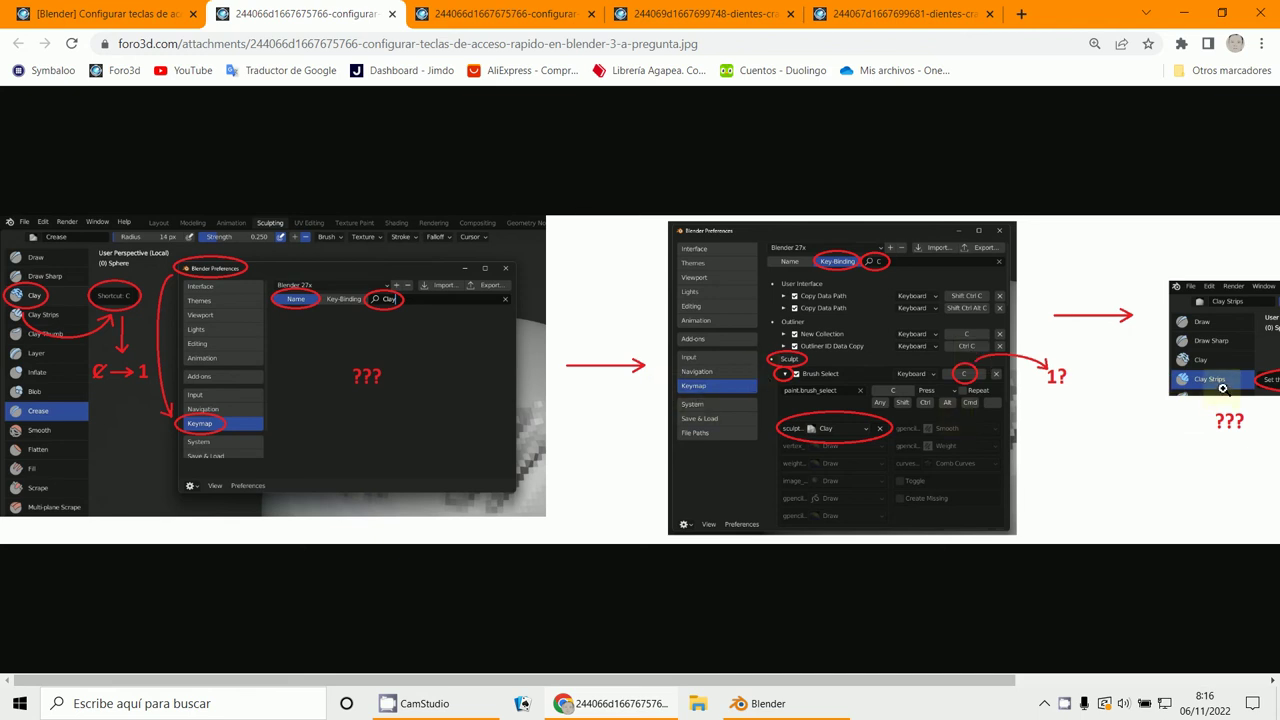
{"action": "left_click", "coordinate": [738, 703]}
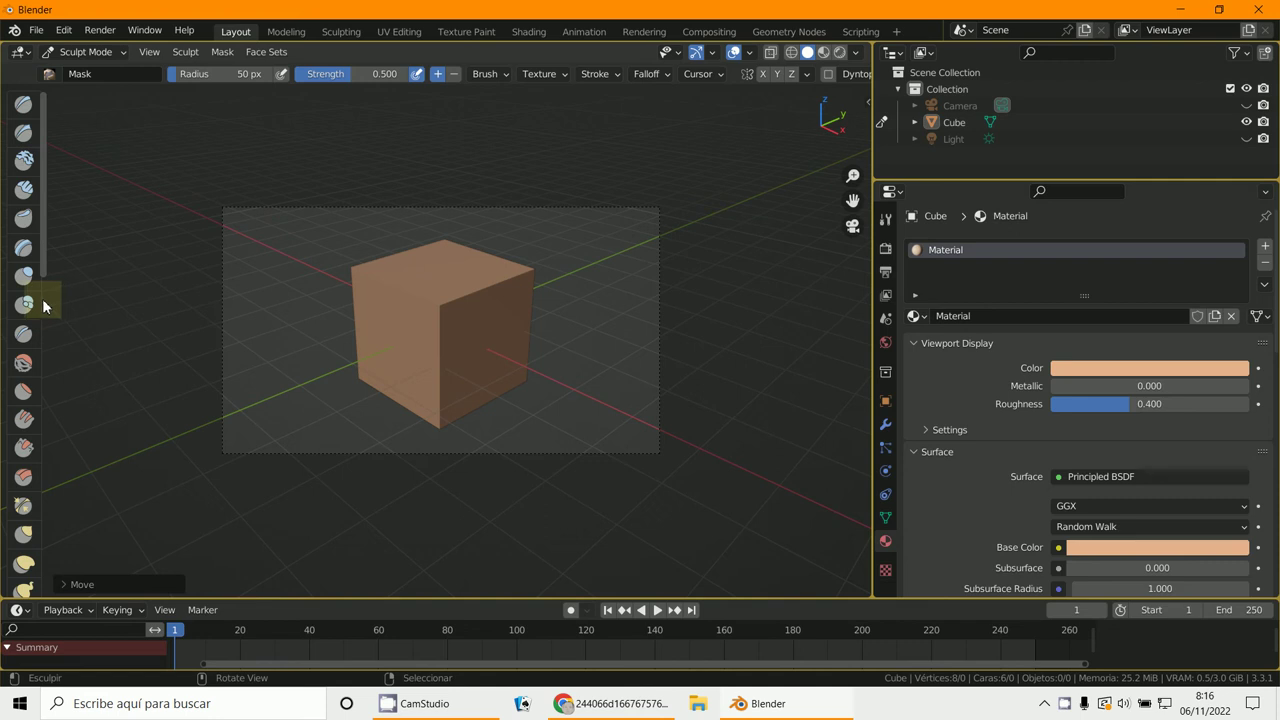
{"action": "left_click_drag", "start_coordinate": [43, 306], "coordinate": [223, 323]}
{"action": "right_click", "coordinate": [65, 333]}
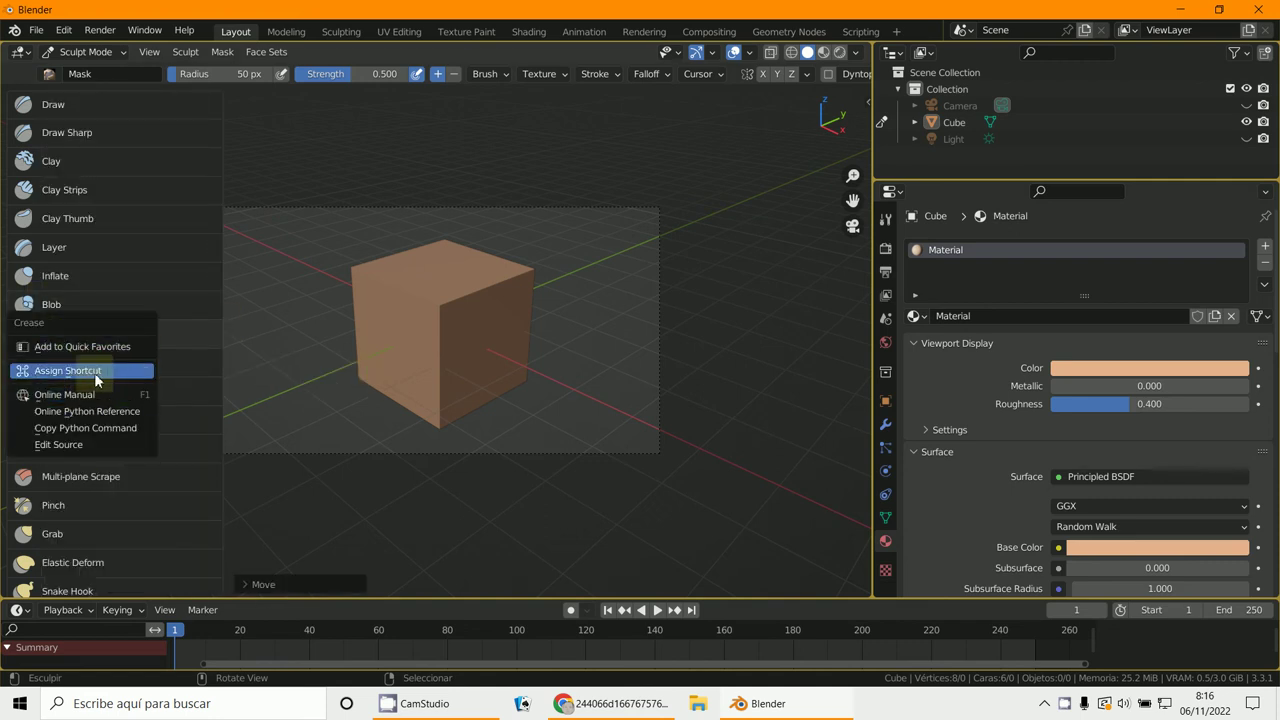
{"action": "right_click", "coordinate": [80, 301]}
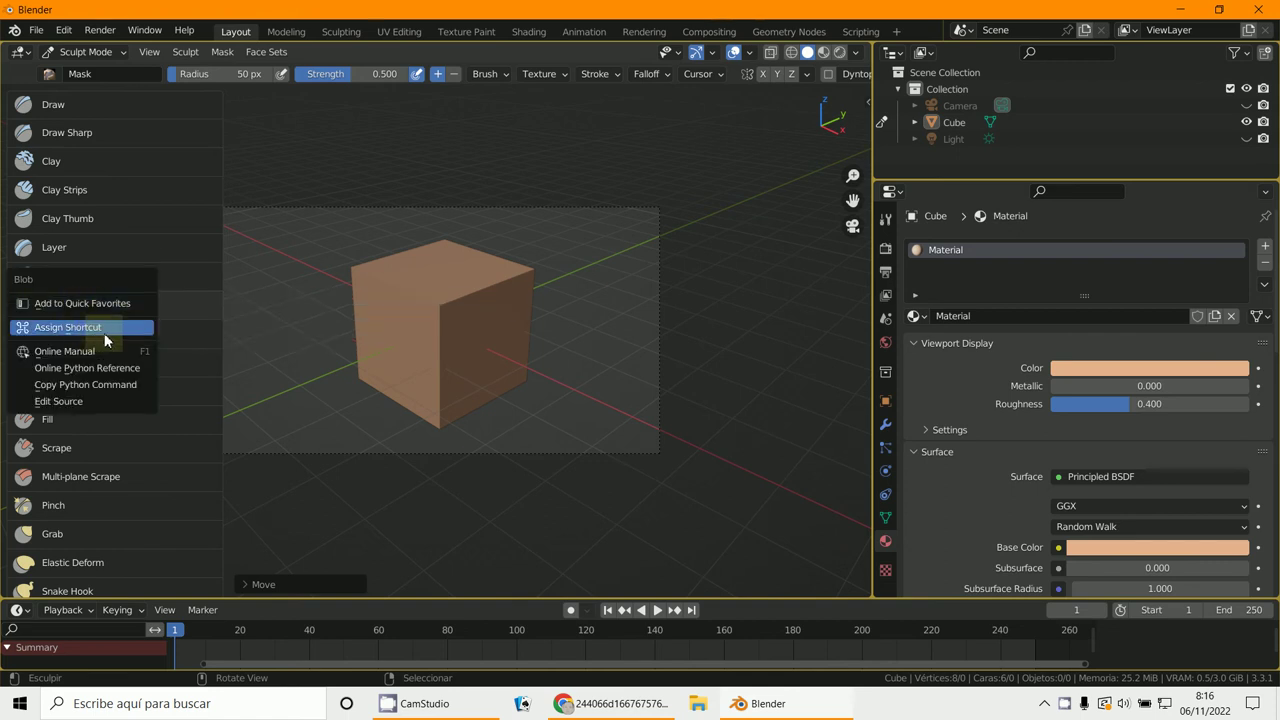
{"action": "left_click", "coordinate": [106, 341]}
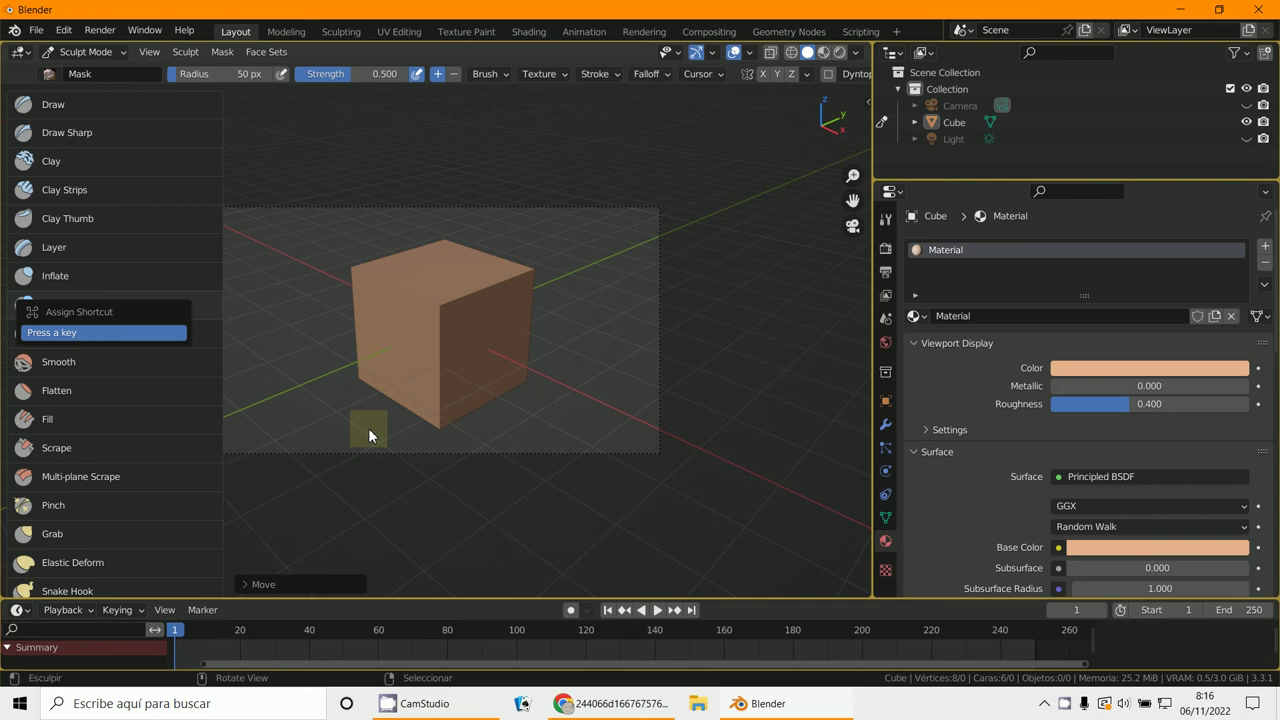
{"action": "key", "text": "Escape"}
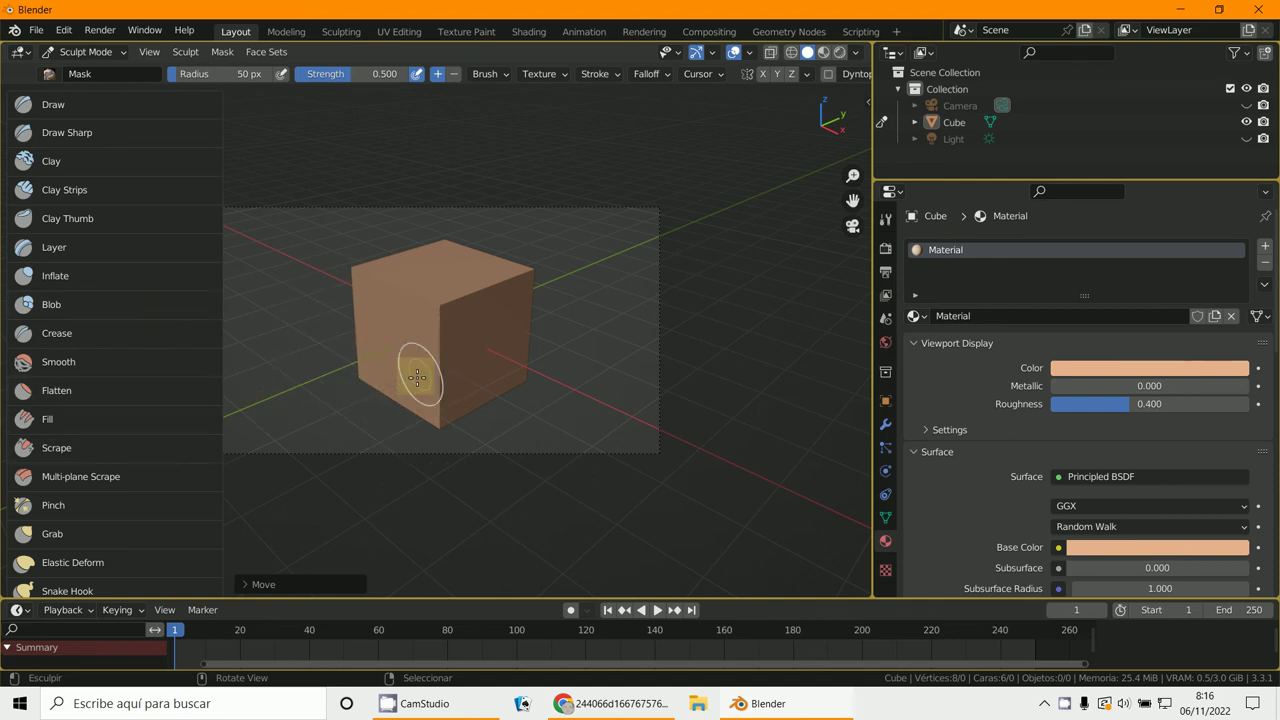
Open the online manual for the Crease brush and skim its tool system page, including the Favoritos Rápidos and Barra de Herramientas sections.
{"action": "right_click", "coordinate": [95, 332]}
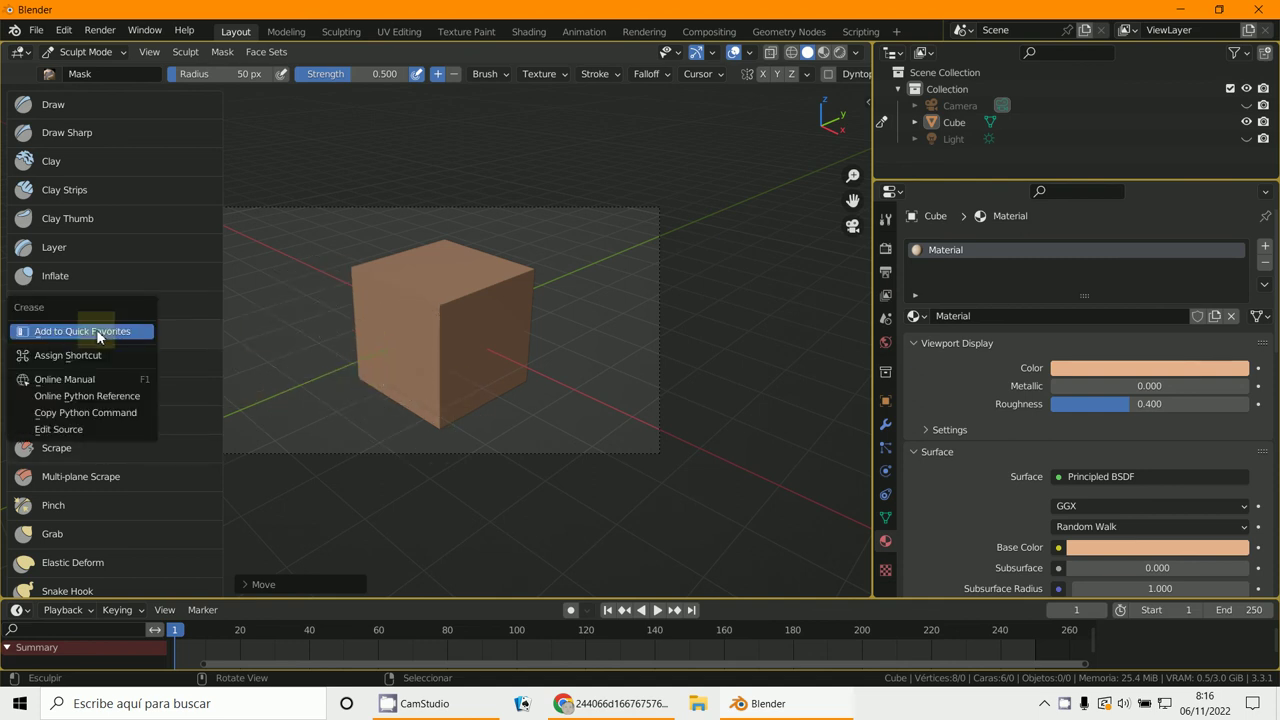
{"action": "left_click", "coordinate": [102, 383]}
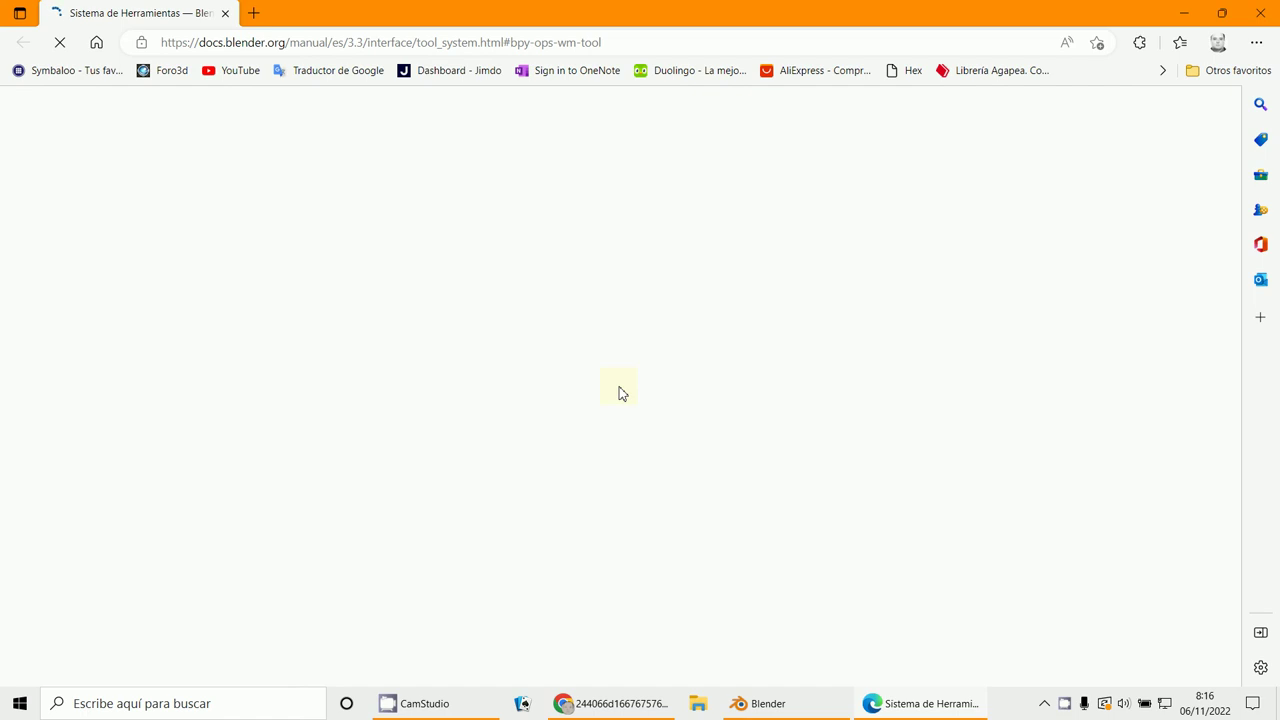
{"action": "scroll", "coordinate": [619, 393], "scroll_direction": "down", "scroll_amount": 15}
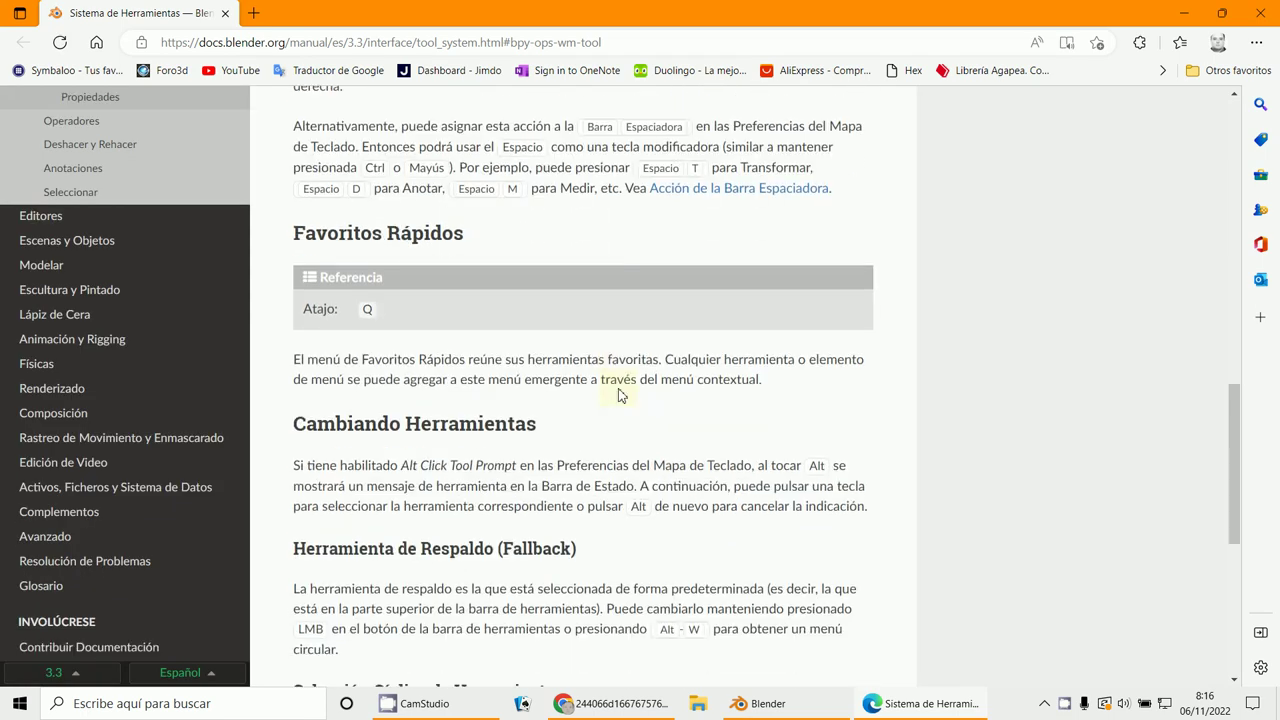
{"action": "scroll", "coordinate": [619, 393], "scroll_direction": "up", "scroll_amount": 12}
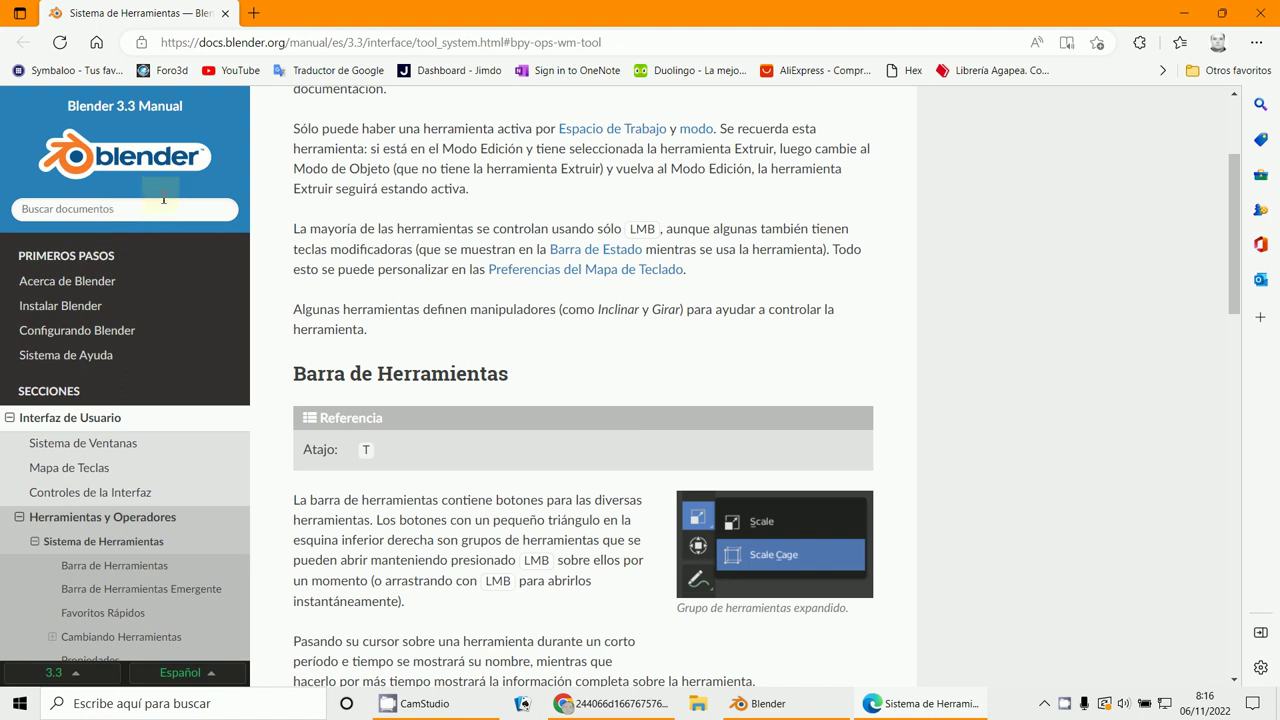
Search the Blender 3.3 manual for "atajos teclado" and look through the resulting pages on keyboard shortcuts.
{"action": "left_click", "coordinate": [69, 207]}
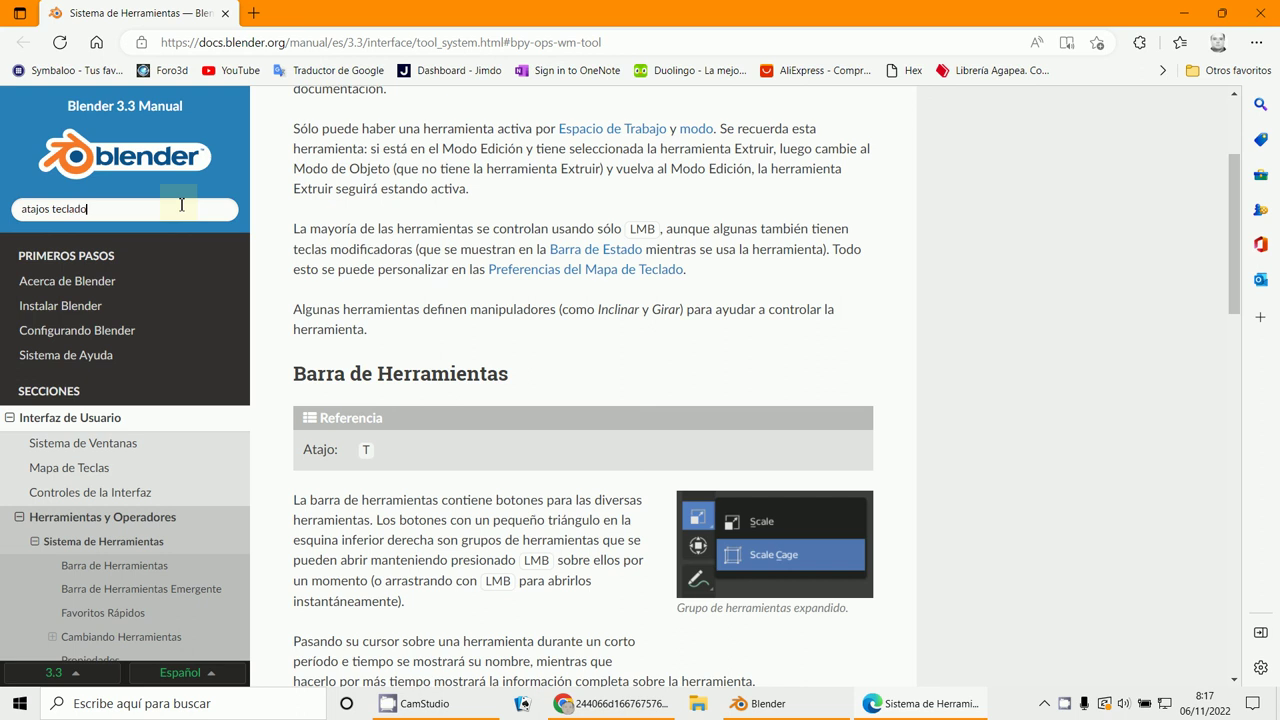
{"action": "key", "text": "Return"}
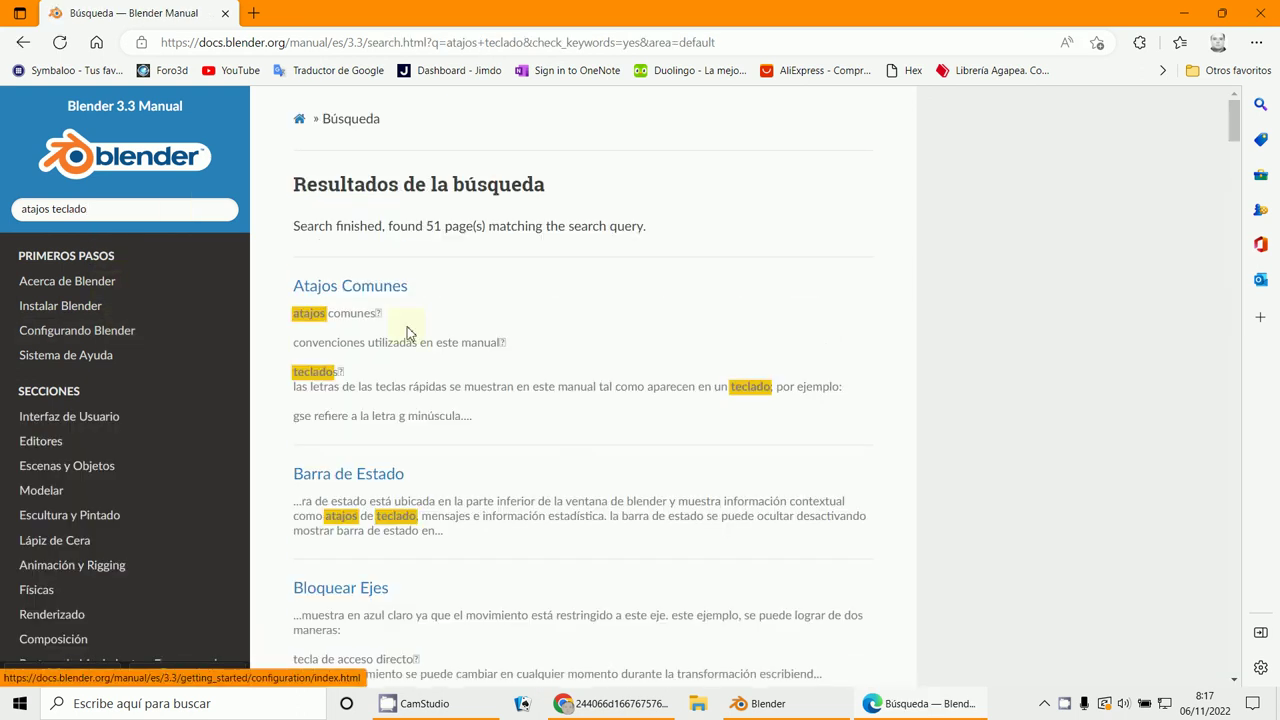
{"action": "scroll", "coordinate": [407, 333], "scroll_direction": "down", "scroll_amount": 5}
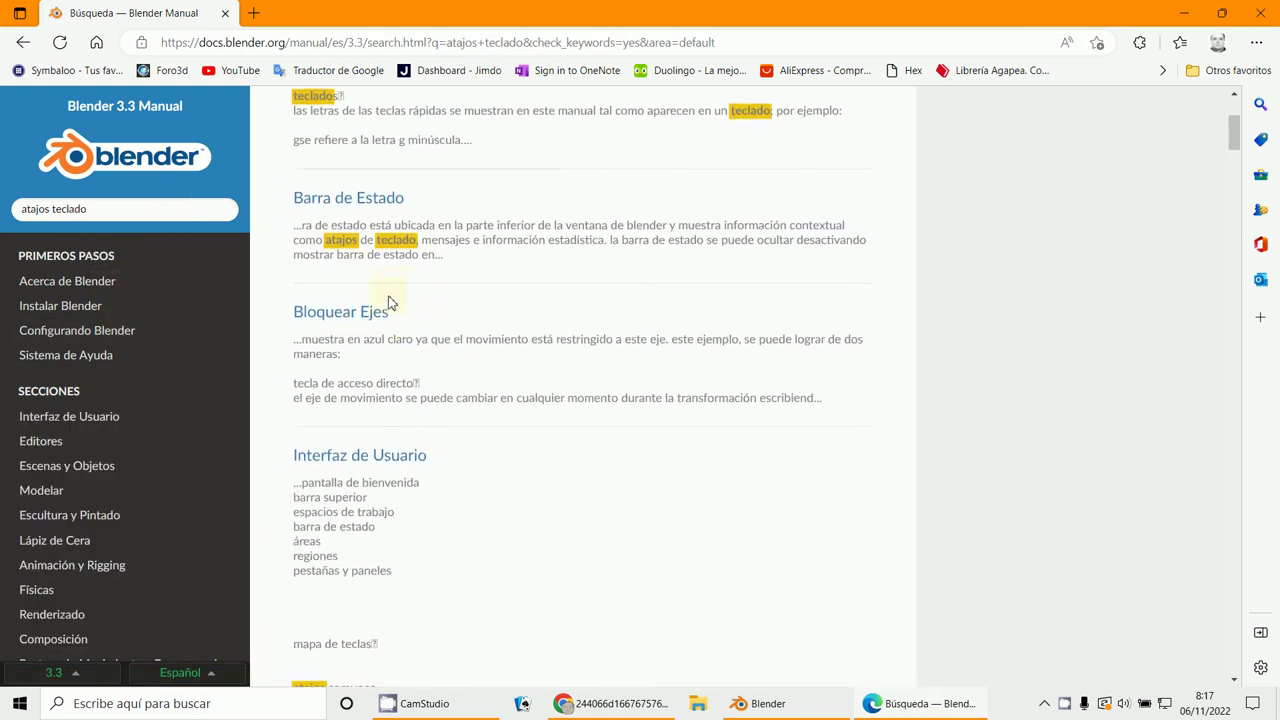
{"action": "scroll", "coordinate": [390, 303], "scroll_direction": "down", "scroll_amount": 2}
{"action": "scroll", "coordinate": [379, 252], "scroll_direction": "down", "scroll_amount": 12}
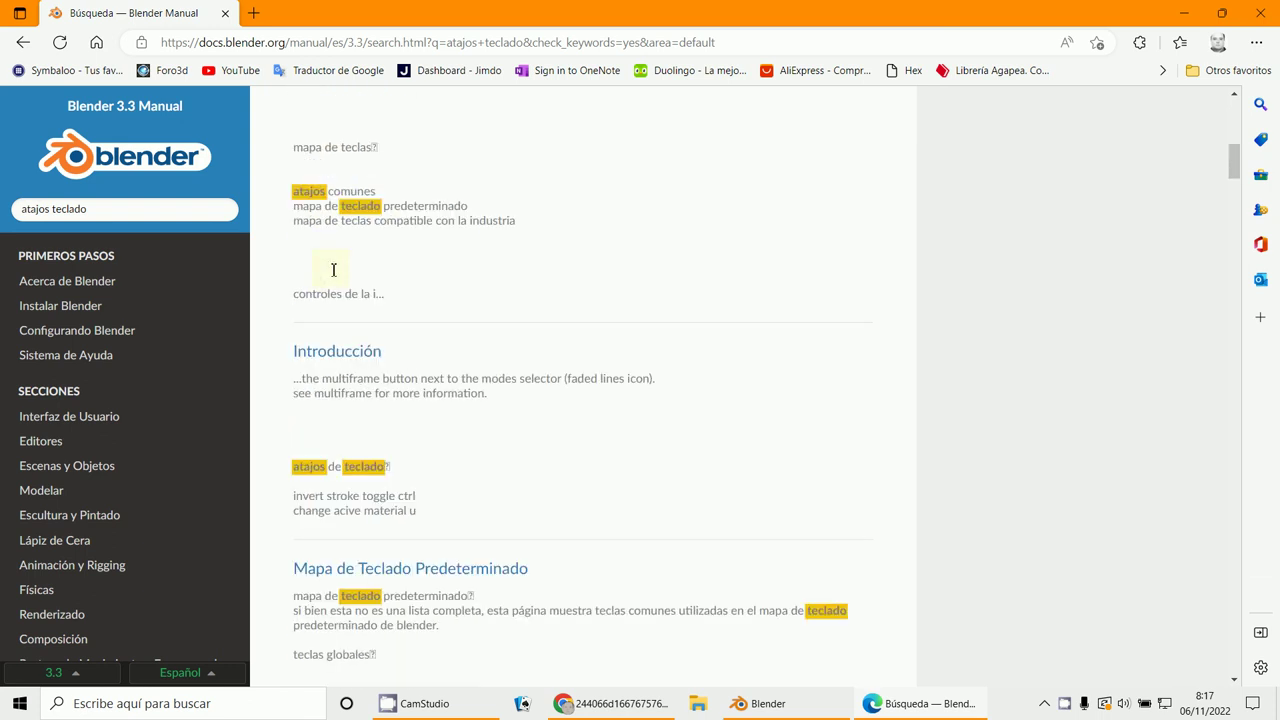
{"action": "scroll", "coordinate": [494, 277], "scroll_direction": "down", "scroll_amount": 9}
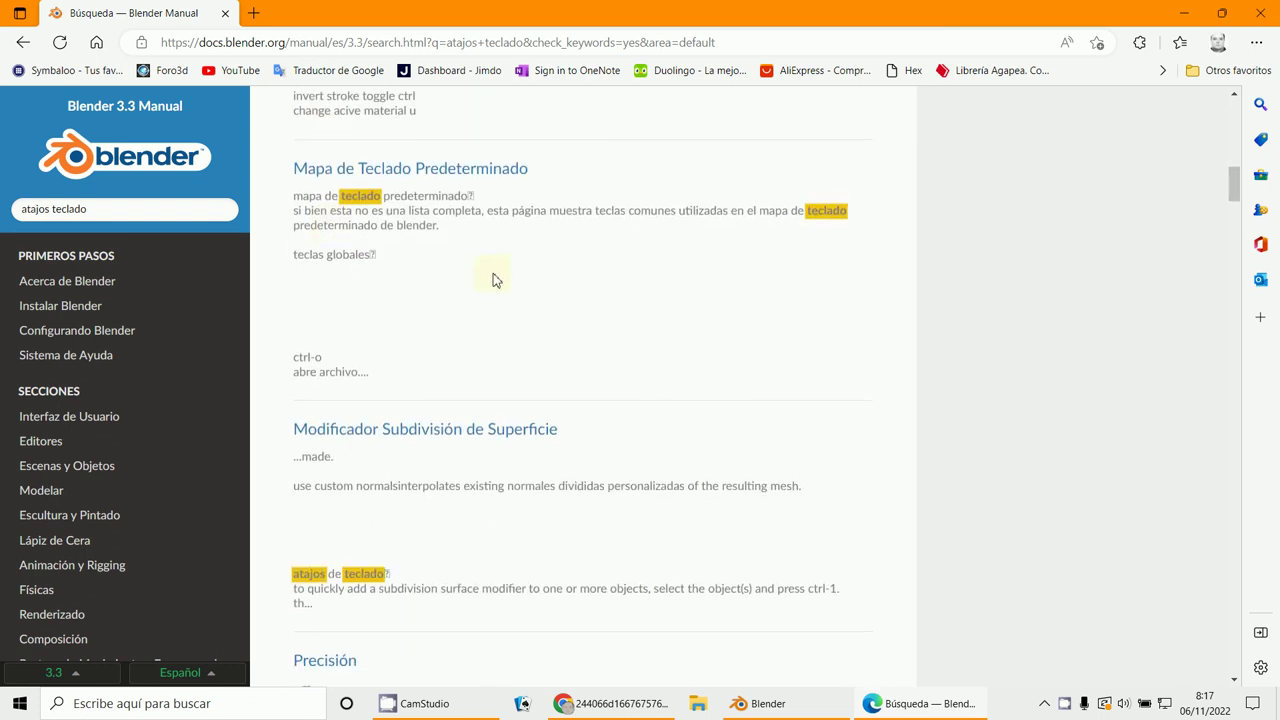
{"action": "scroll", "coordinate": [380, 374], "scroll_direction": "down", "scroll_amount": 18}
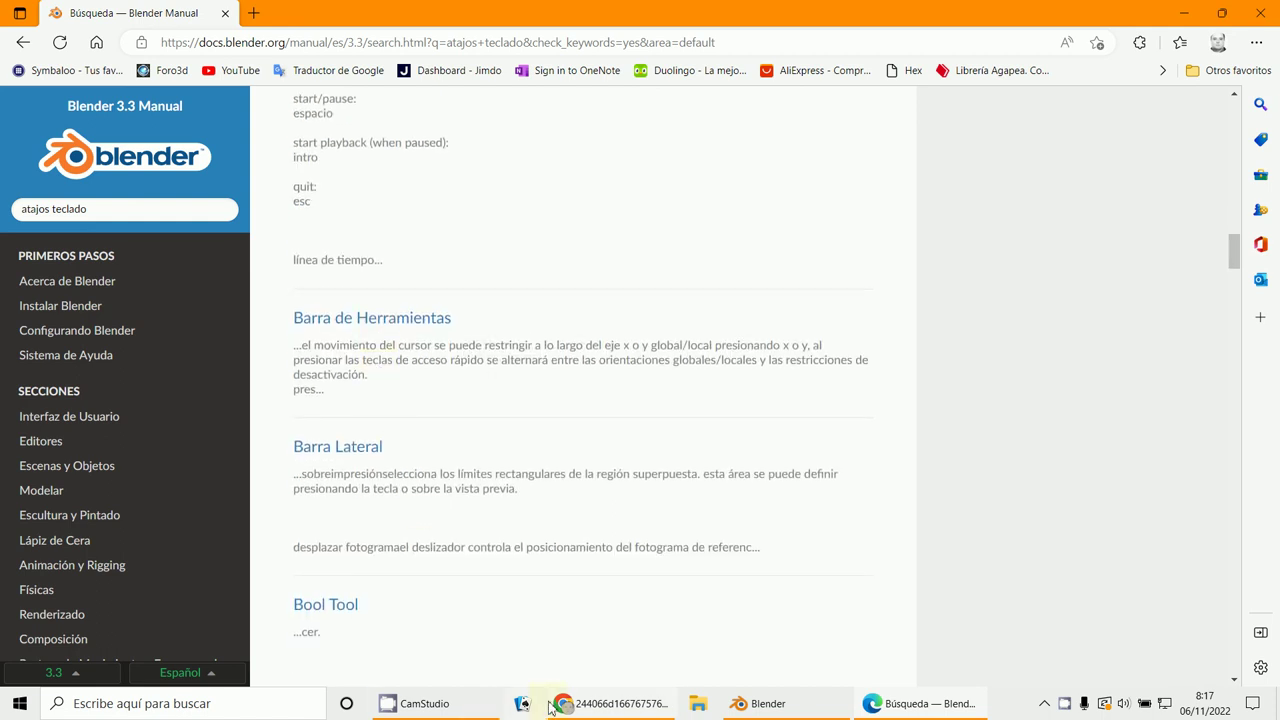
{"action": "left_click", "coordinate": [434, 703]}
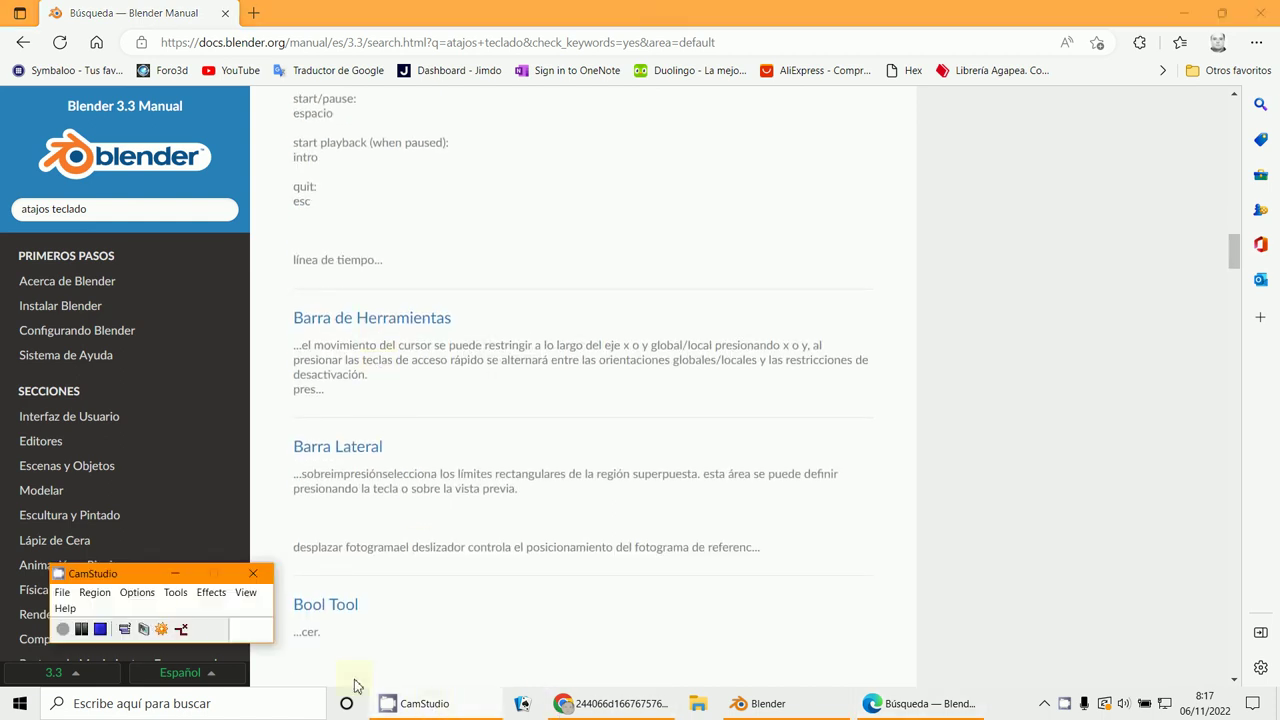